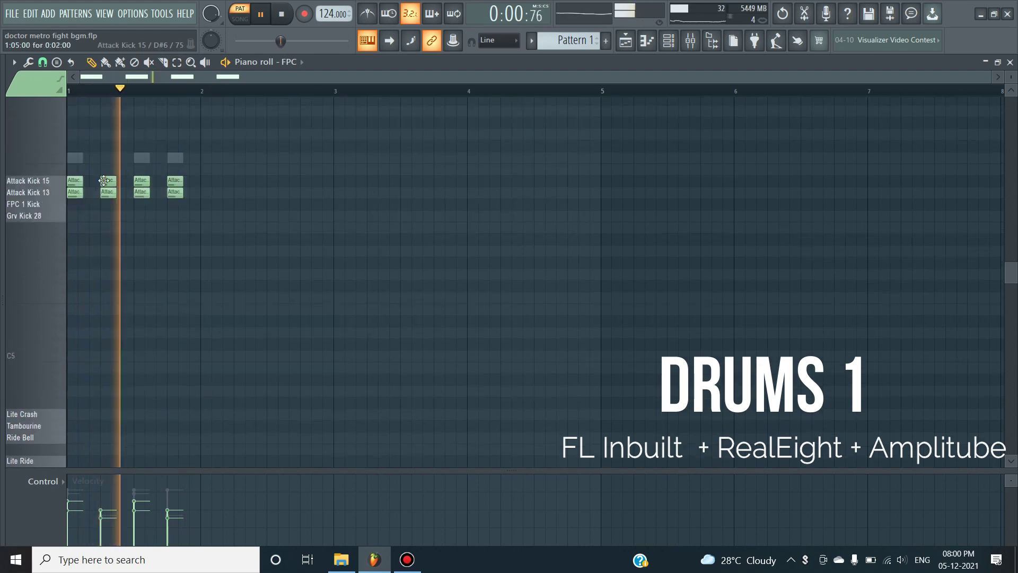
Step: Play Pattern 1's FPC kick notes and audition the Attack Kick 15 sound
{"action": "key", "text": "space"}
{"action": "left_click", "coordinate": [55, 179]}
{"action": "key", "text": "space"}
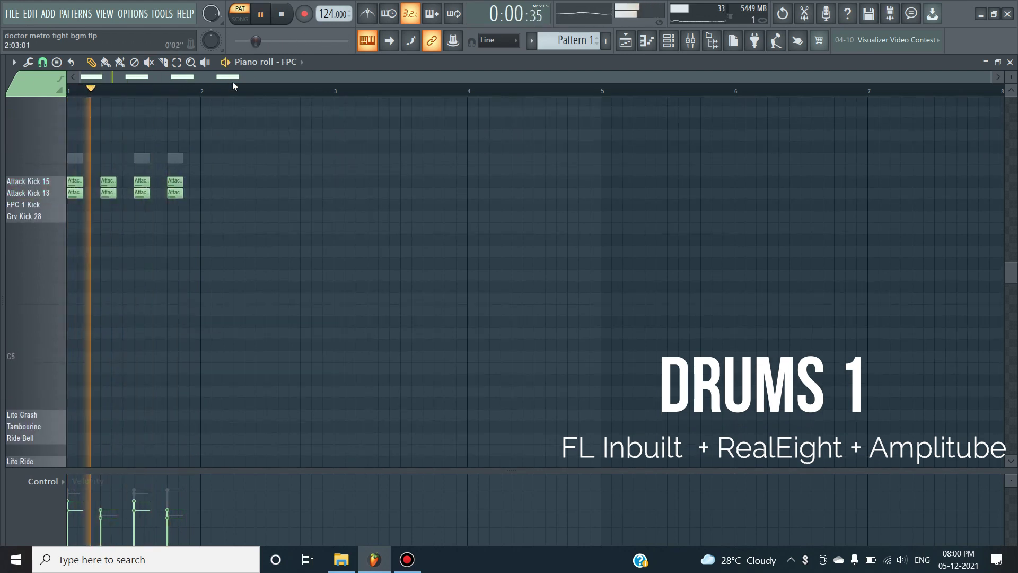
Step: Show FPC #2's notes from Pattern 1 in the piano roll and audition the Attack Snare 57 sound
{"action": "left_click", "coordinate": [292, 62]}
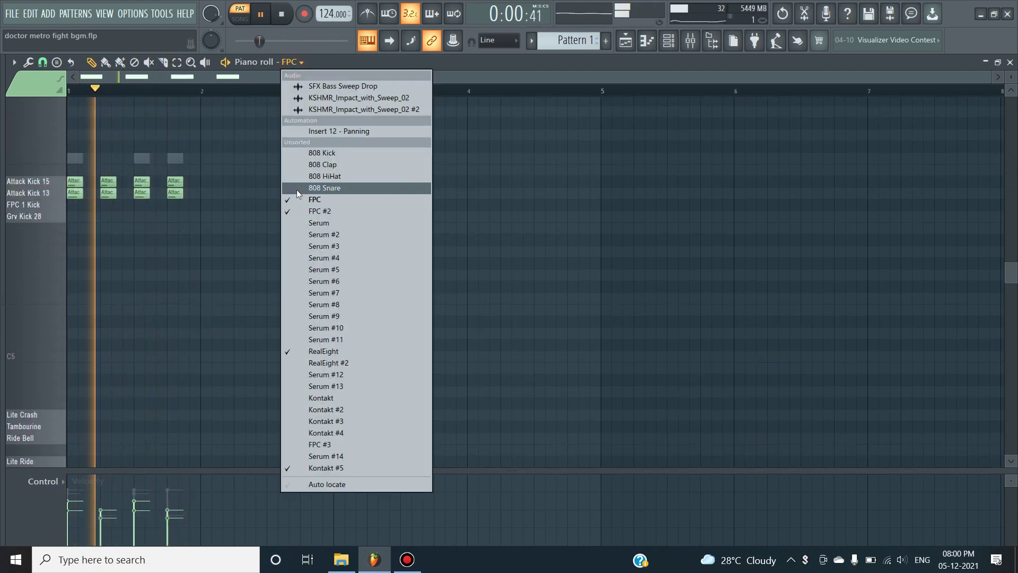
{"action": "left_click", "coordinate": [312, 211]}
{"action": "left_click", "coordinate": [39, 192]}
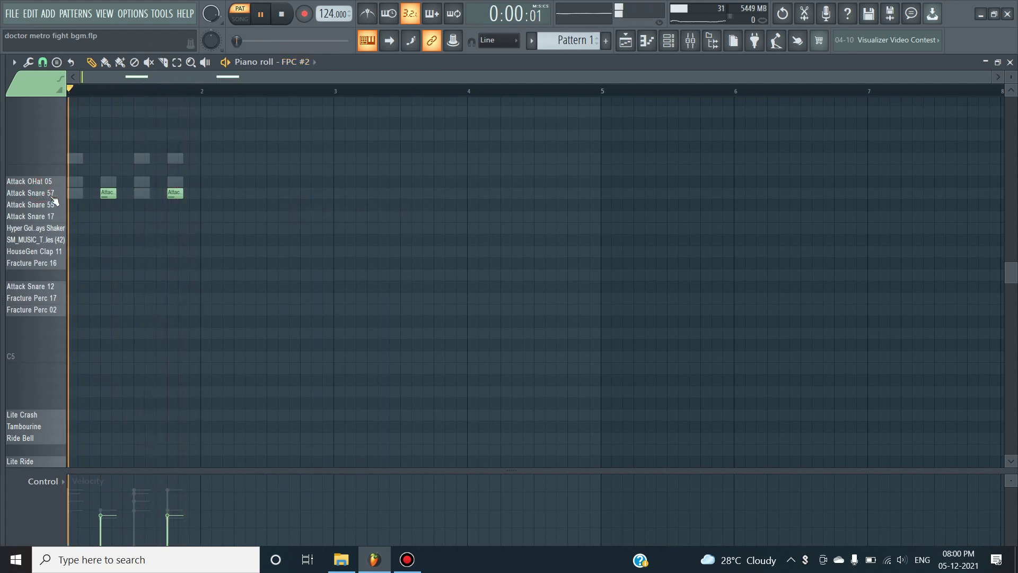
{"action": "scroll", "coordinate": [55, 201], "scroll_direction": "down", "scroll_amount": 5}
Step: Inspect the RealEight part's notes in Pattern 1, together with its instrument settings and the AmpliTube 4 effect on mixer Insert 18
{"action": "left_click", "coordinate": [295, 62]}
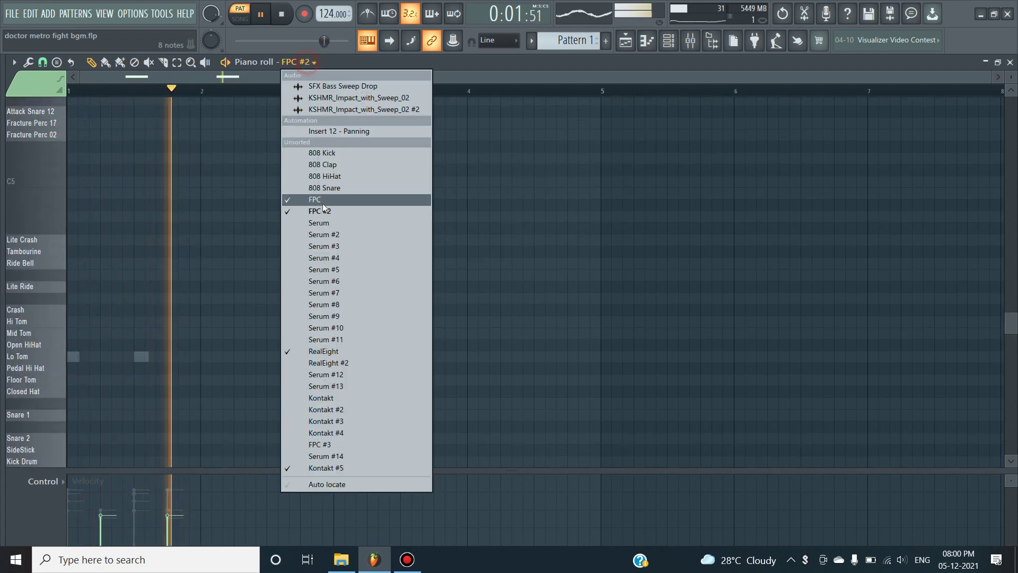
{"action": "left_click", "coordinate": [357, 351]}
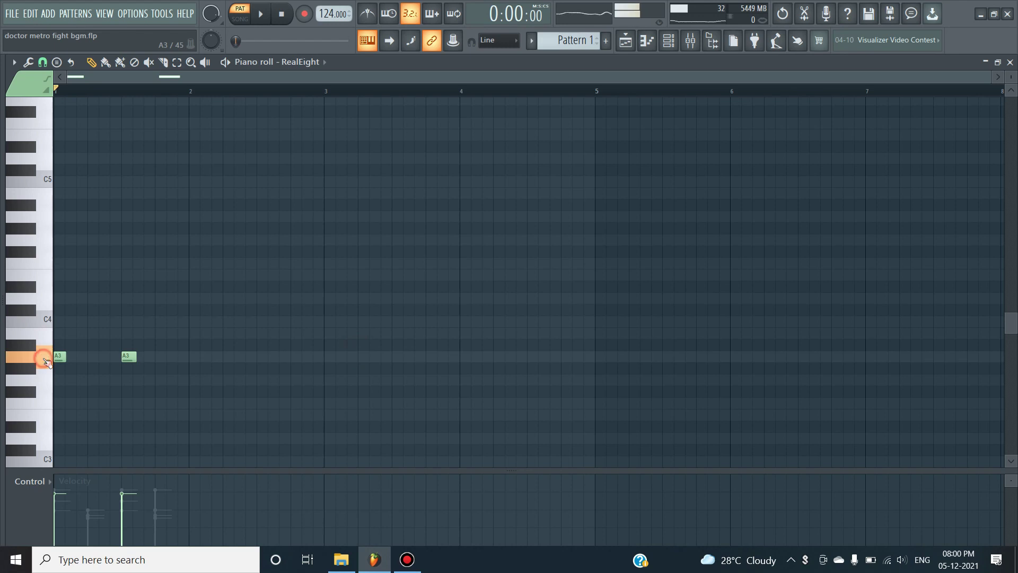
{"action": "left_click", "coordinate": [668, 41]}
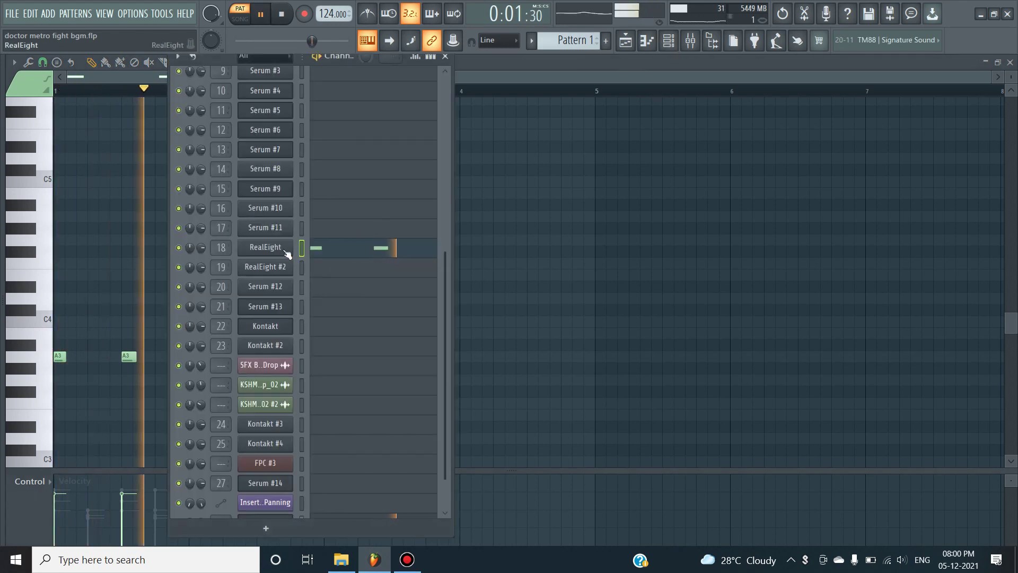
{"action": "left_click", "coordinate": [281, 249]}
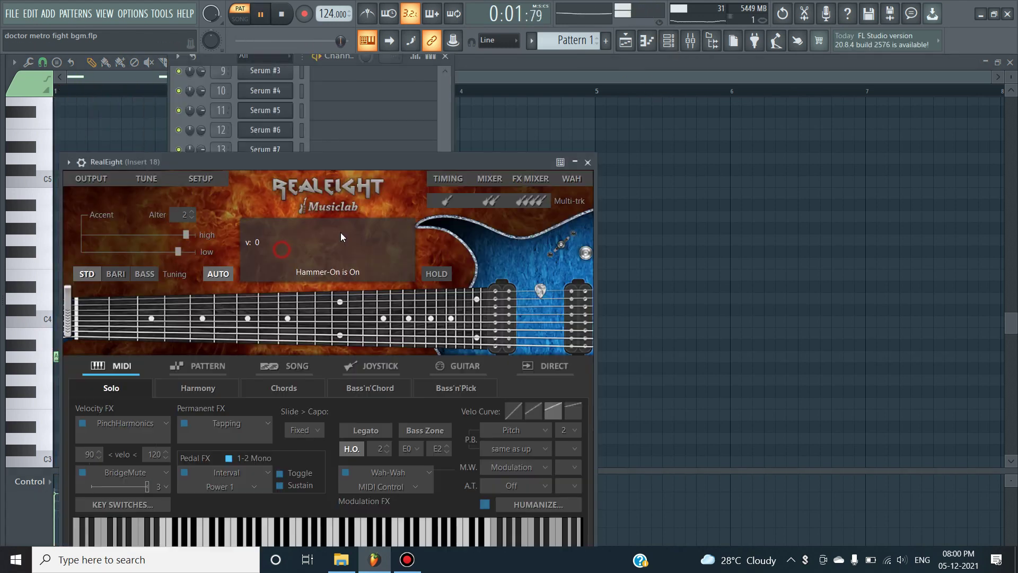
{"action": "left_click", "coordinate": [690, 42]}
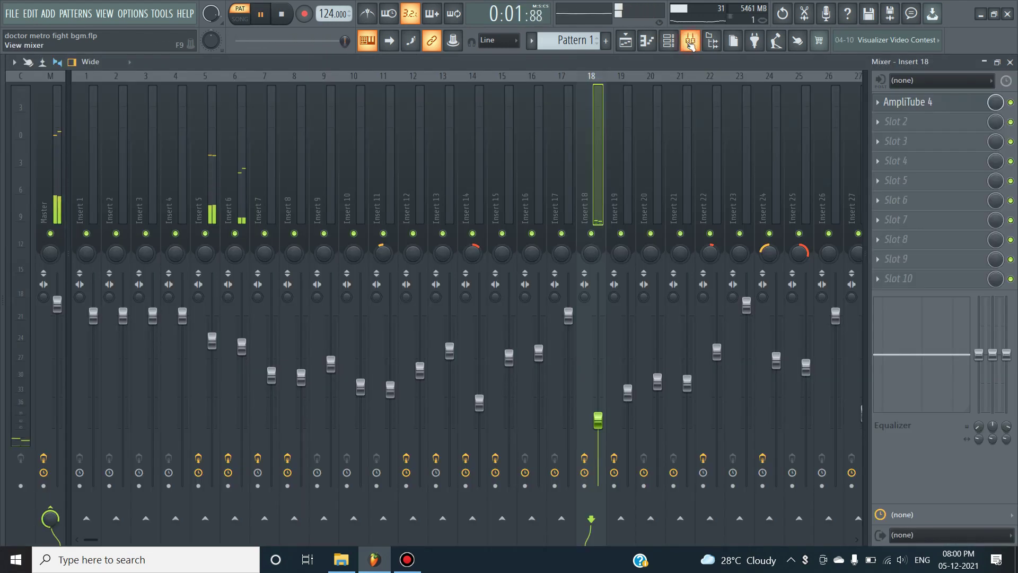
{"action": "left_click", "coordinate": [939, 102]}
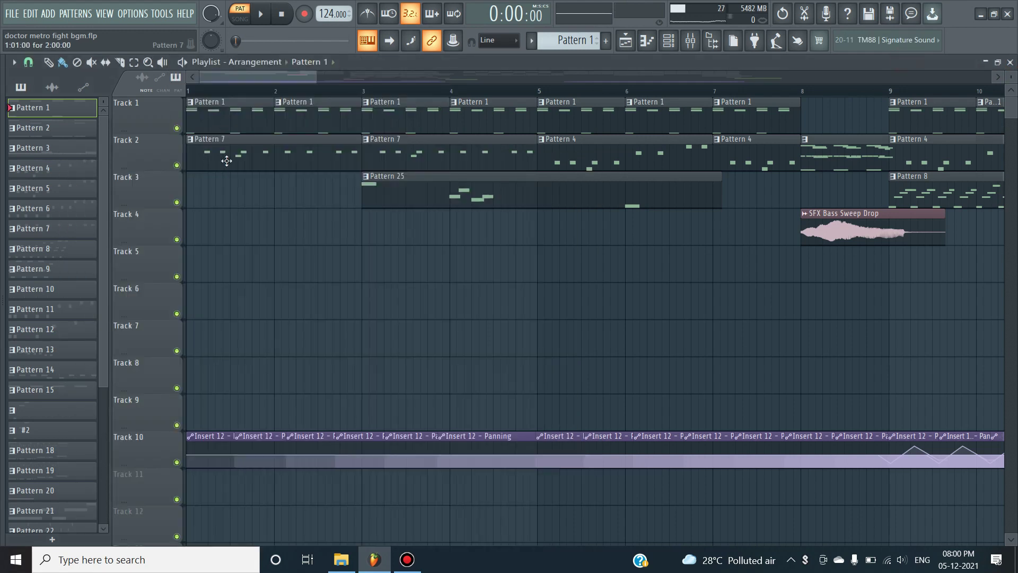
Step: Examine the bass notes of the Pattern 7 clips on Track 2 and return to the playlist
{"action": "double_click", "coordinate": [227, 160]}
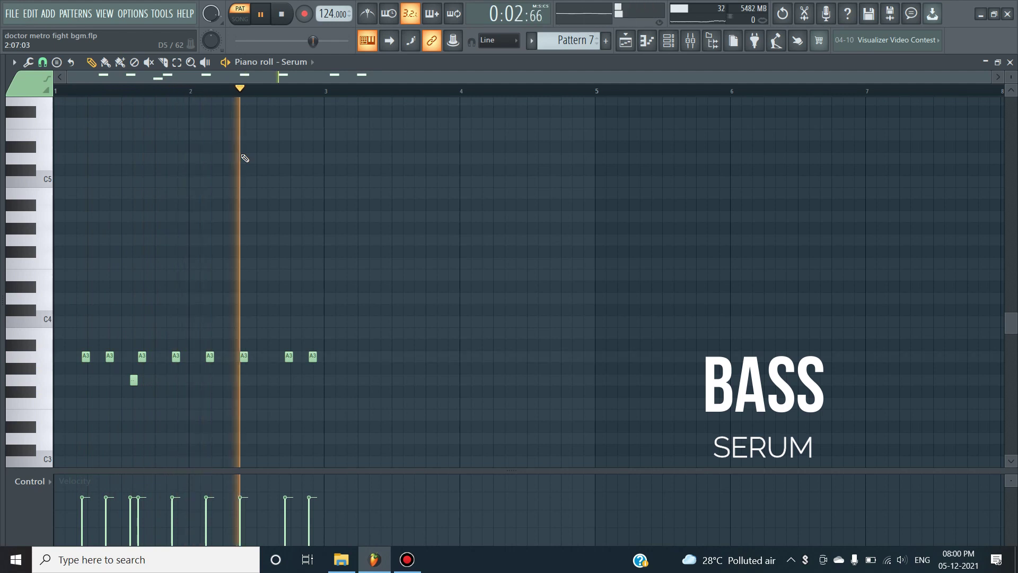
{"action": "left_click", "coordinate": [1009, 62]}
{"action": "double_click", "coordinate": [431, 164]}
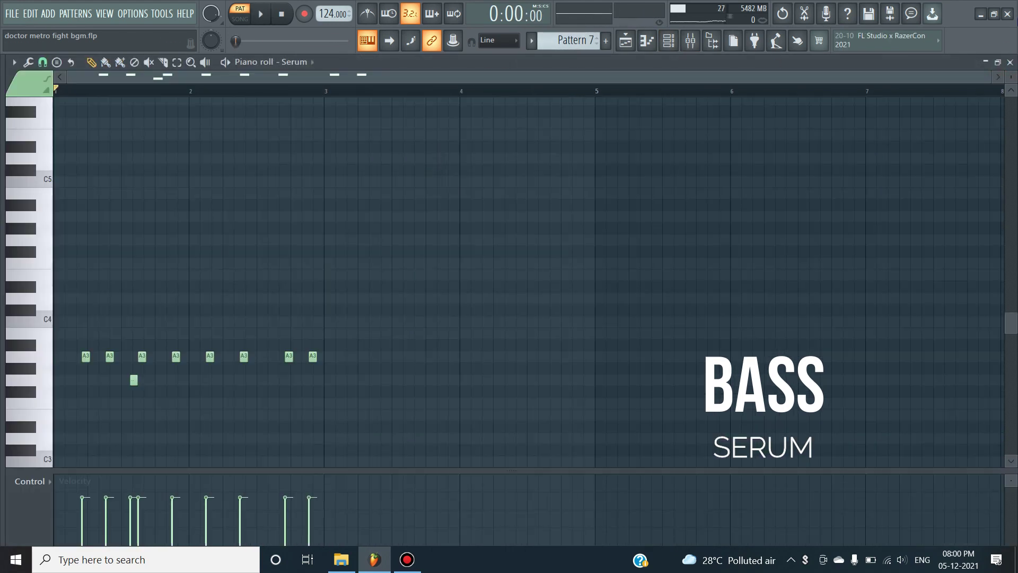
{"action": "left_click", "coordinate": [1010, 62]}
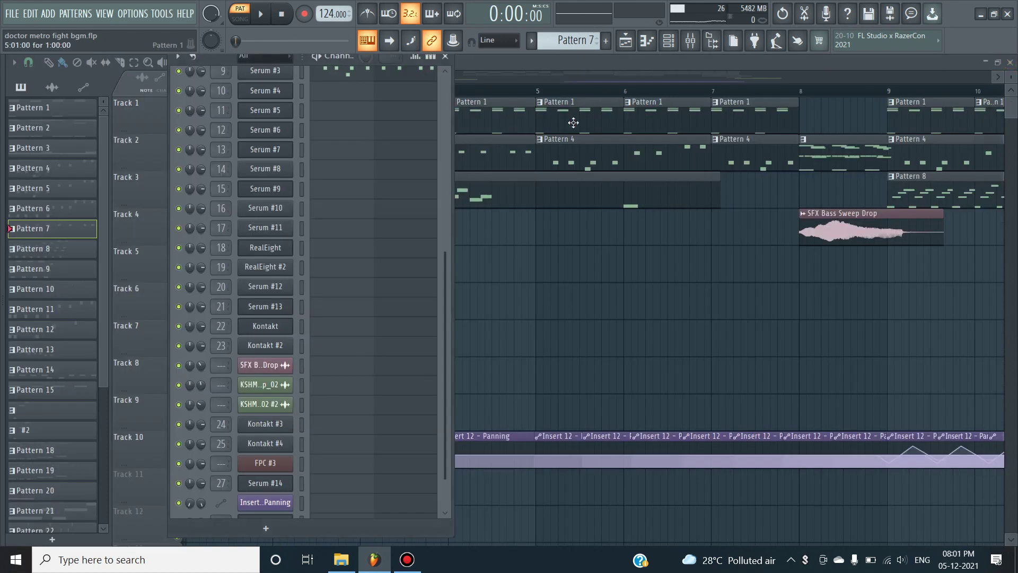
Step: Play the bass notes of Pattern 4 from Track 2 and inspect the preset of the first Serum channel
{"action": "double_click", "coordinate": [572, 143]}
{"action": "key", "text": "space"}
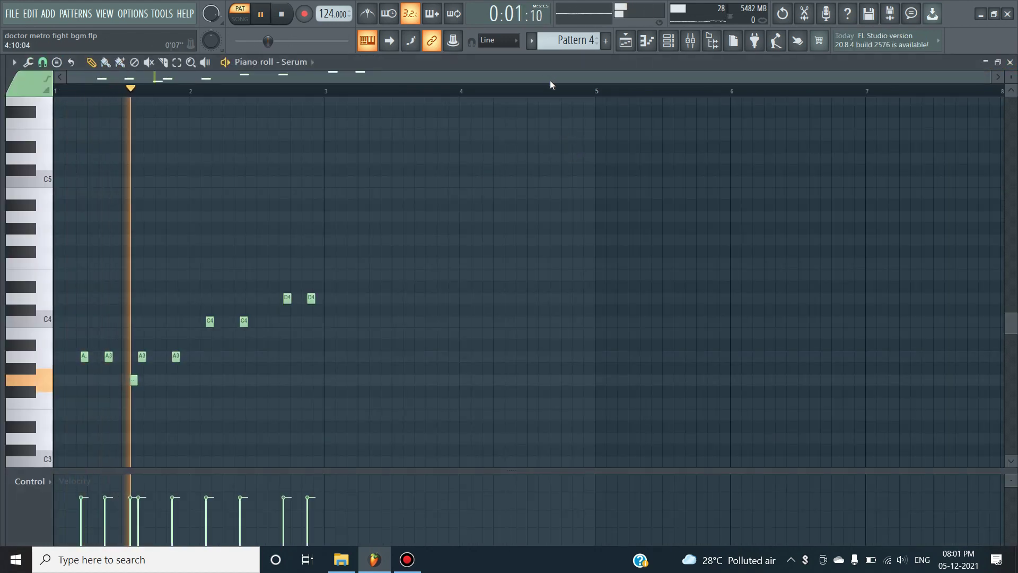
{"action": "left_click", "coordinate": [668, 42]}
{"action": "scroll", "coordinate": [244, 375], "scroll_direction": "up", "scroll_amount": 4}
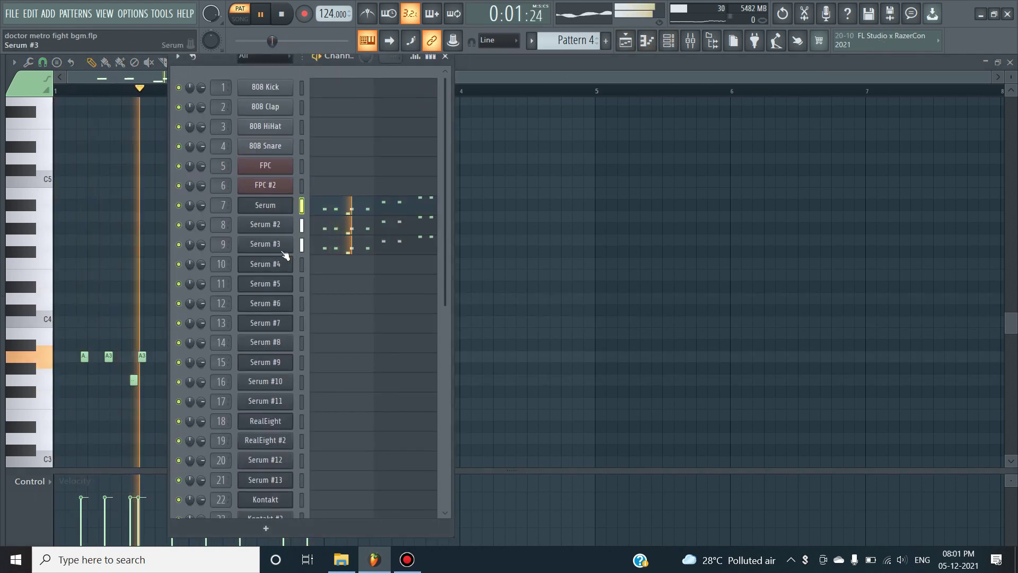
{"action": "left_click", "coordinate": [275, 207]}
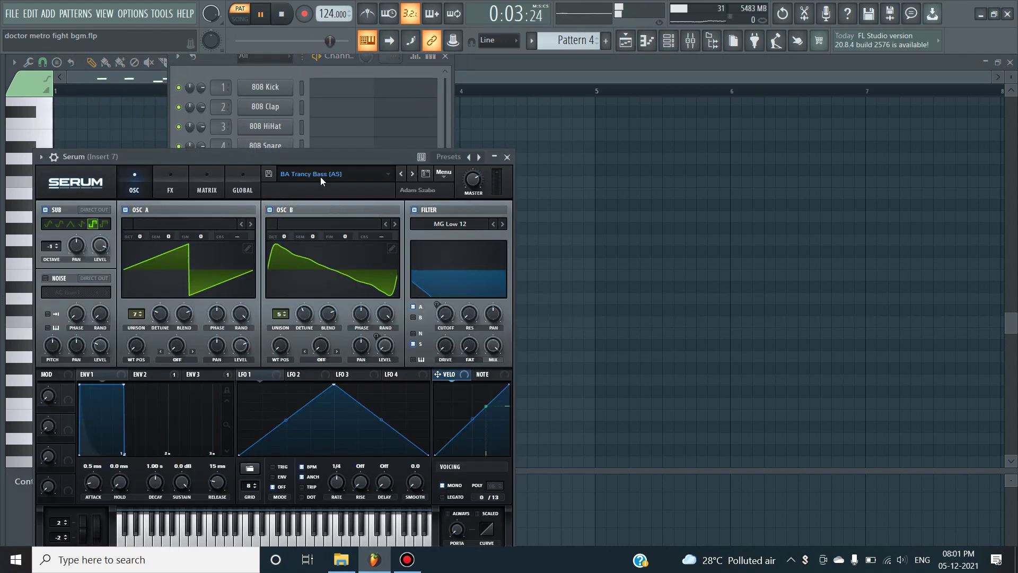
{"action": "left_click", "coordinate": [486, 78]}
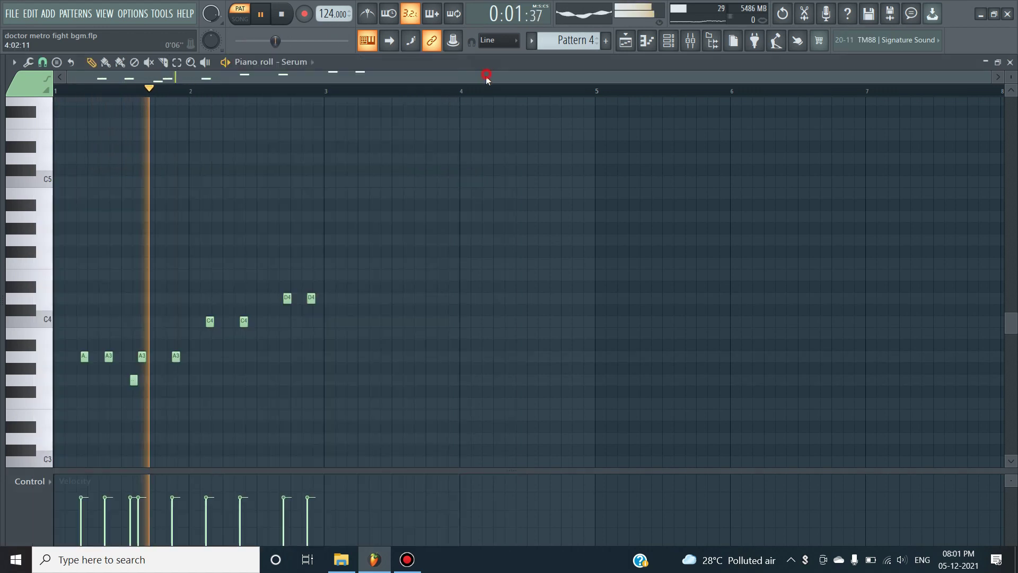
Step: Inspect the Serum #2 and Serum #3 presets layered in the Pattern 4 bass, and stop playback
{"action": "left_click", "coordinate": [669, 40]}
{"action": "left_click", "coordinate": [265, 224]}
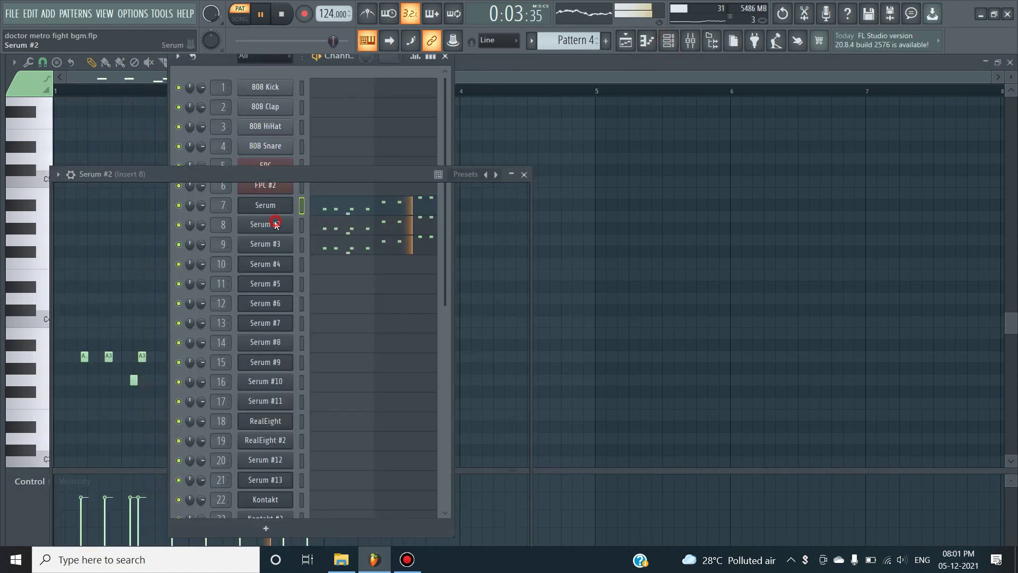
{"action": "left_click", "coordinate": [518, 177]}
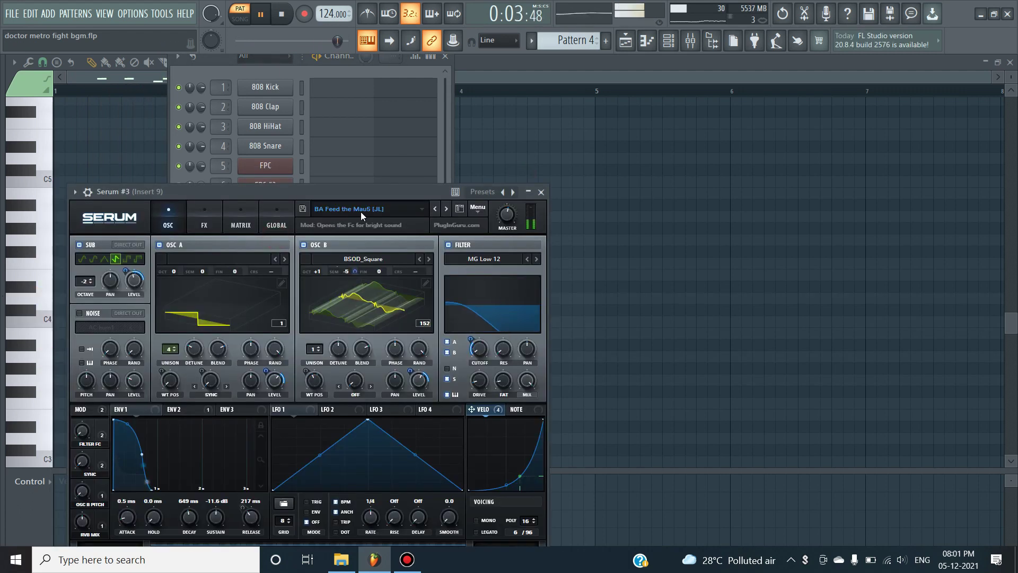
{"action": "left_click", "coordinate": [507, 107]}
{"action": "key", "text": "space"}
Step: Return to the playlist and play the synth notes of the Pattern 8 clip at bar 9 on Track 3
{"action": "left_click", "coordinate": [1011, 62]}
{"action": "left_click", "coordinate": [537, 89]}
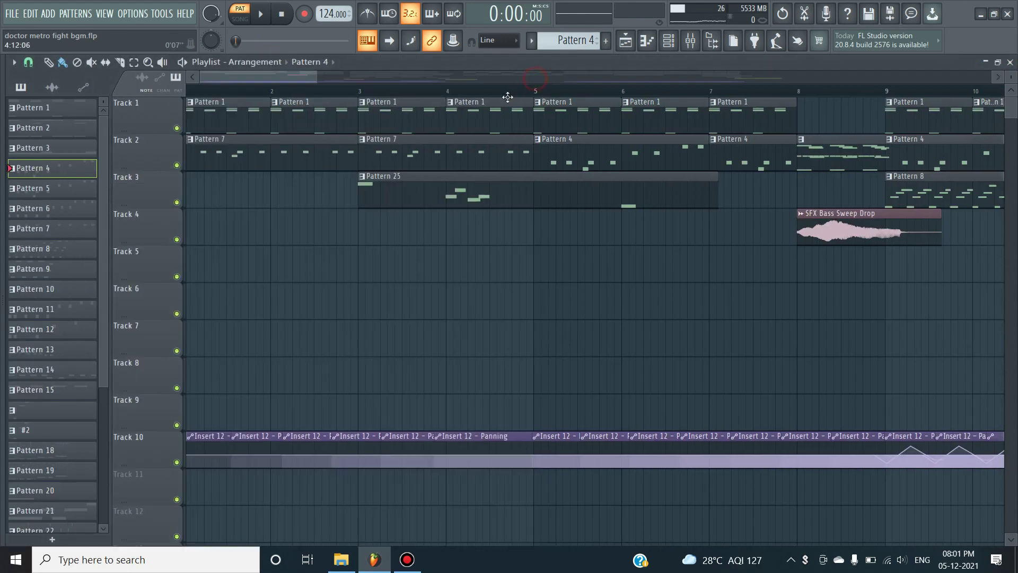
{"action": "scroll", "coordinate": [594, 138], "scroll_direction": "down", "scroll_amount": 2}
{"action": "scroll", "coordinate": [604, 142], "scroll_direction": "up", "scroll_amount": 3}
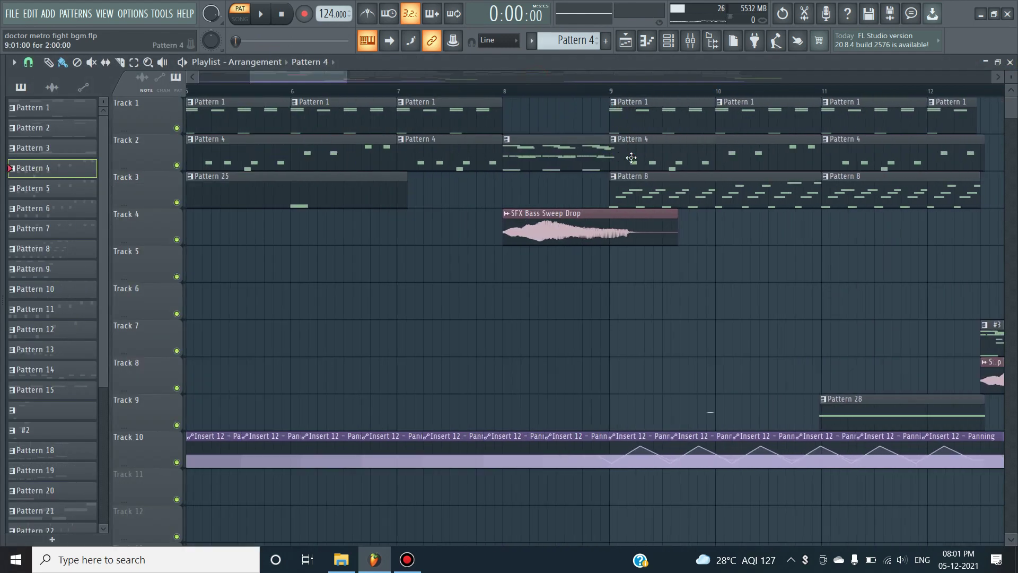
{"action": "double_click", "coordinate": [630, 199]}
{"action": "key", "text": "space"}
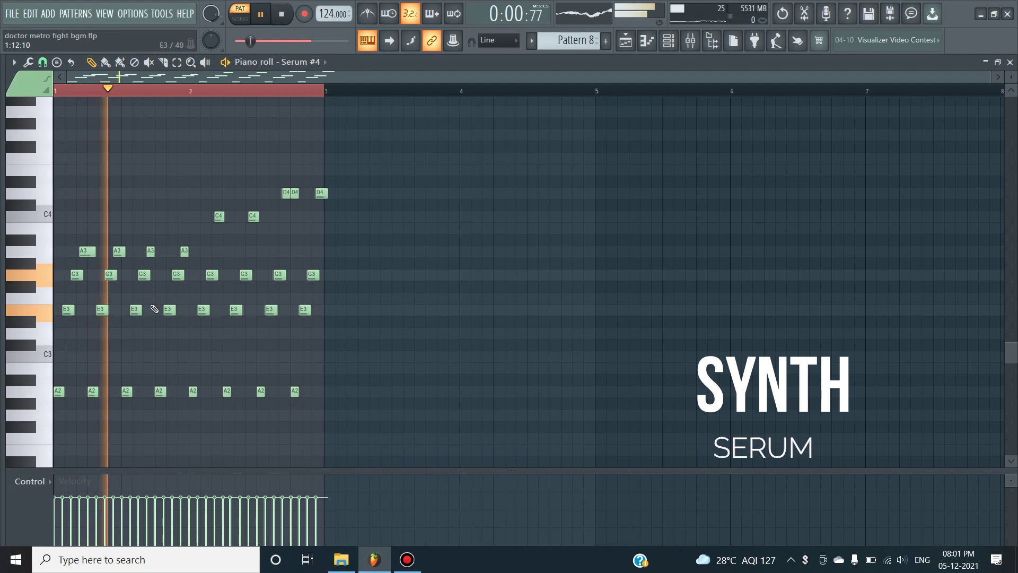
Step: Inspect the Serum #6 synth preset used in Pattern 8 and audition the G3 key in the piano roll
{"action": "left_click", "coordinate": [689, 40]}
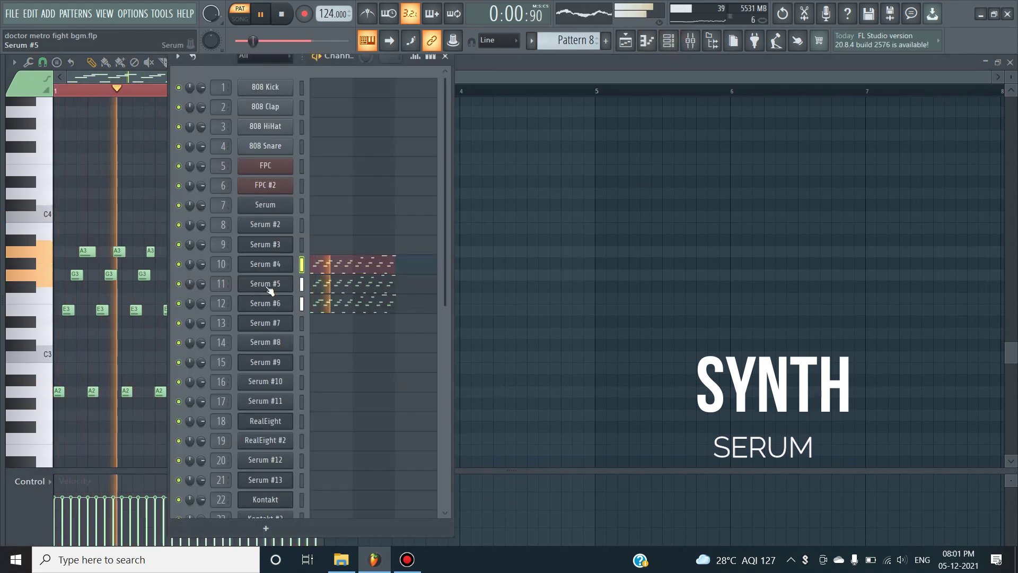
{"action": "left_click", "coordinate": [264, 302]}
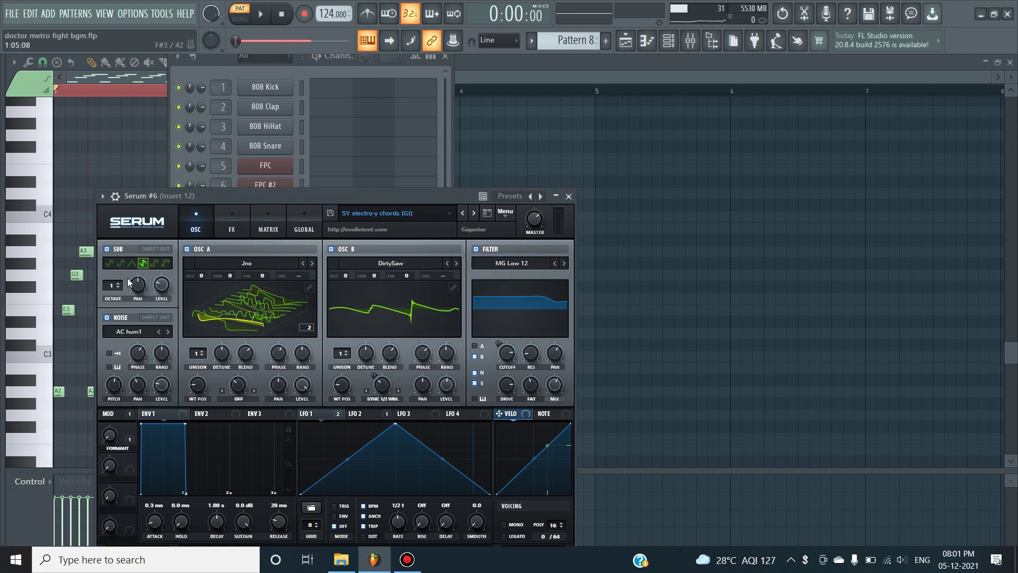
{"action": "left_click", "coordinate": [40, 284]}
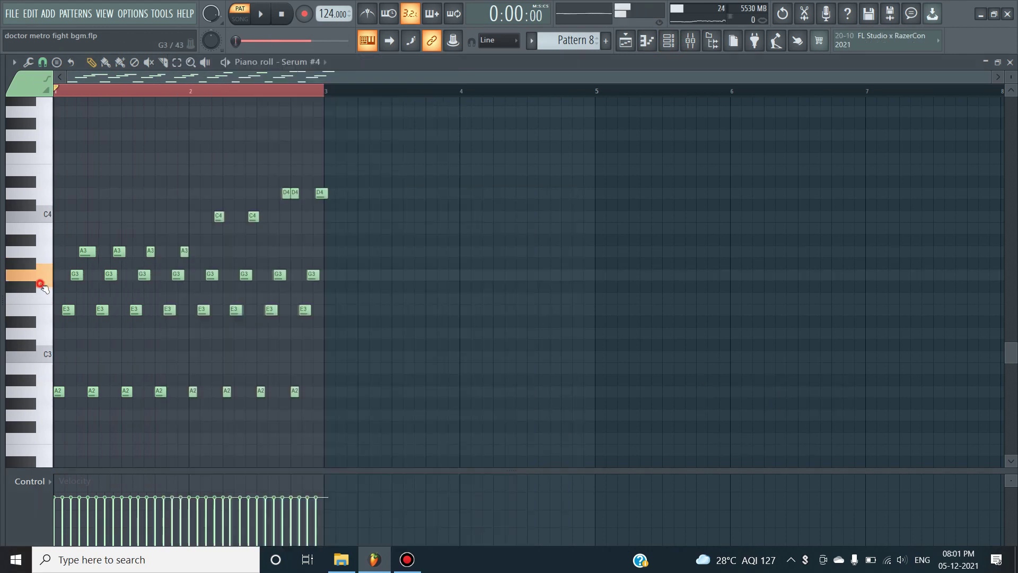
Step: Show Serum #6's notes of Pattern 8 in the piano roll and play them
{"action": "left_click", "coordinate": [315, 62]}
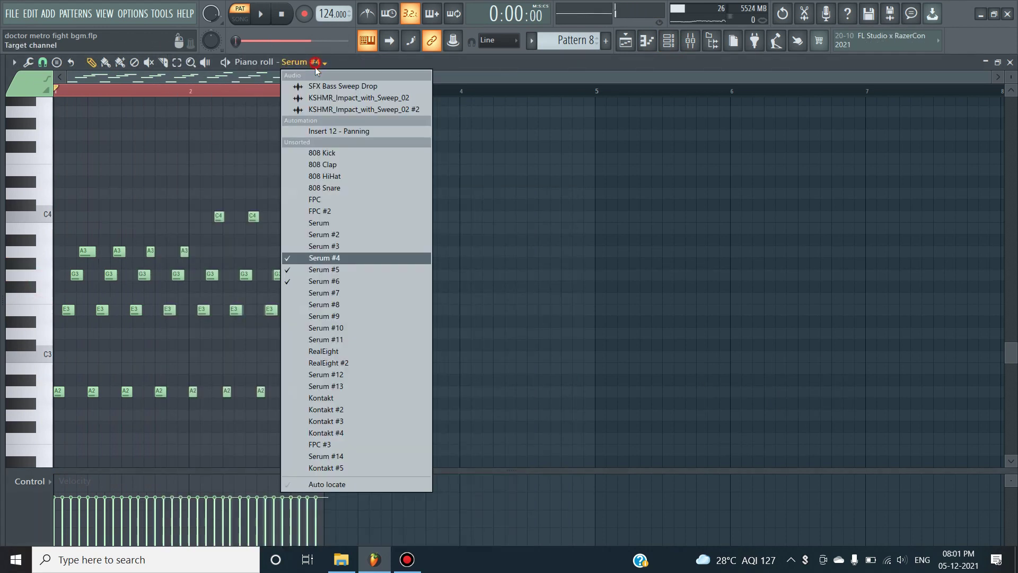
{"action": "left_click", "coordinate": [333, 282]}
{"action": "key", "text": "space"}
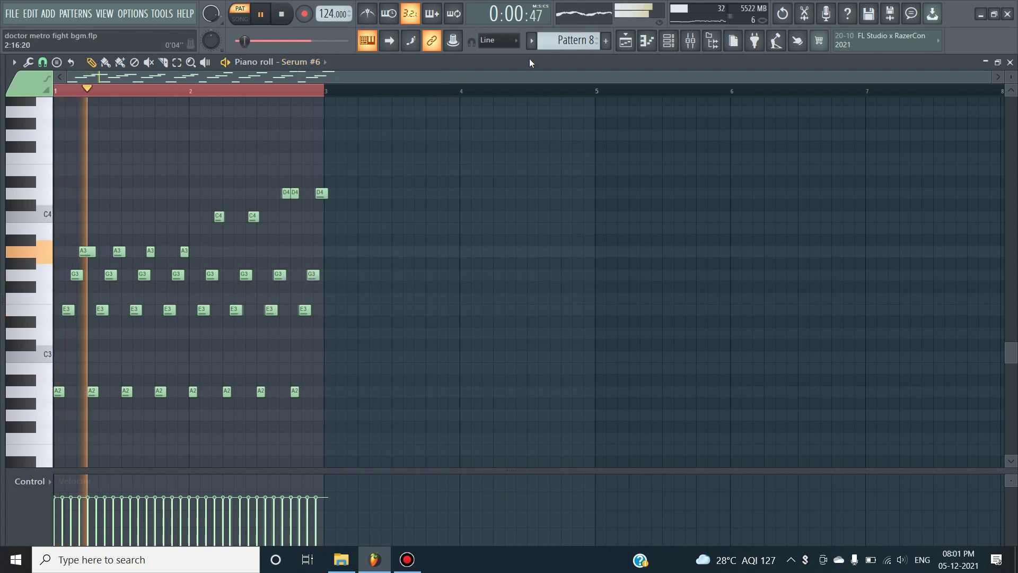
Step: Show Serum #5's notes of Pattern 8 in the piano roll and audition its keys
{"action": "left_click", "coordinate": [313, 62]}
{"action": "left_click", "coordinate": [359, 270]}
{"action": "left_click", "coordinate": [45, 278]}
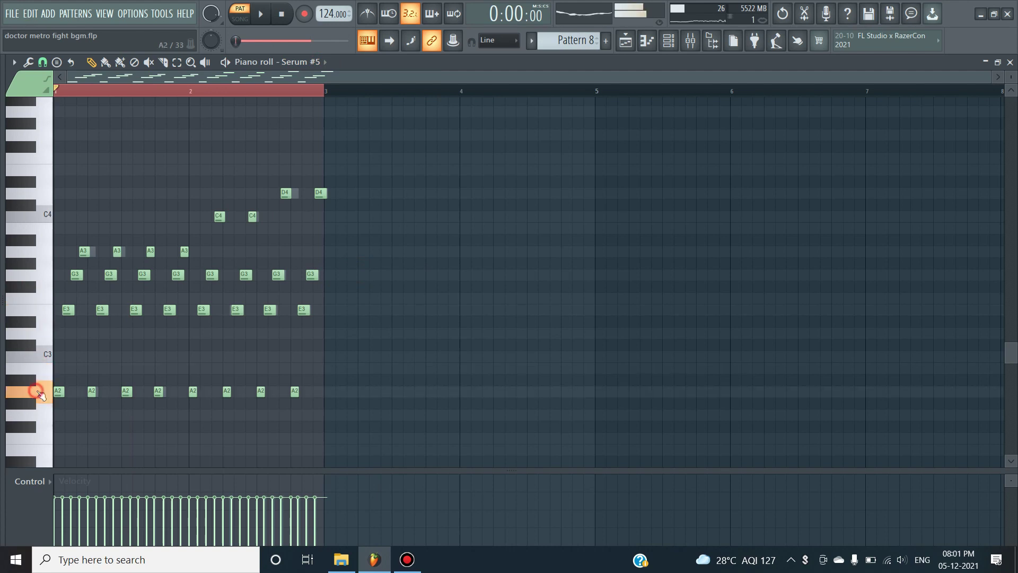
Step: Inspect the Serum #5 preset from the channel rack and return to the Pattern 8 notes
{"action": "left_click", "coordinate": [669, 41]}
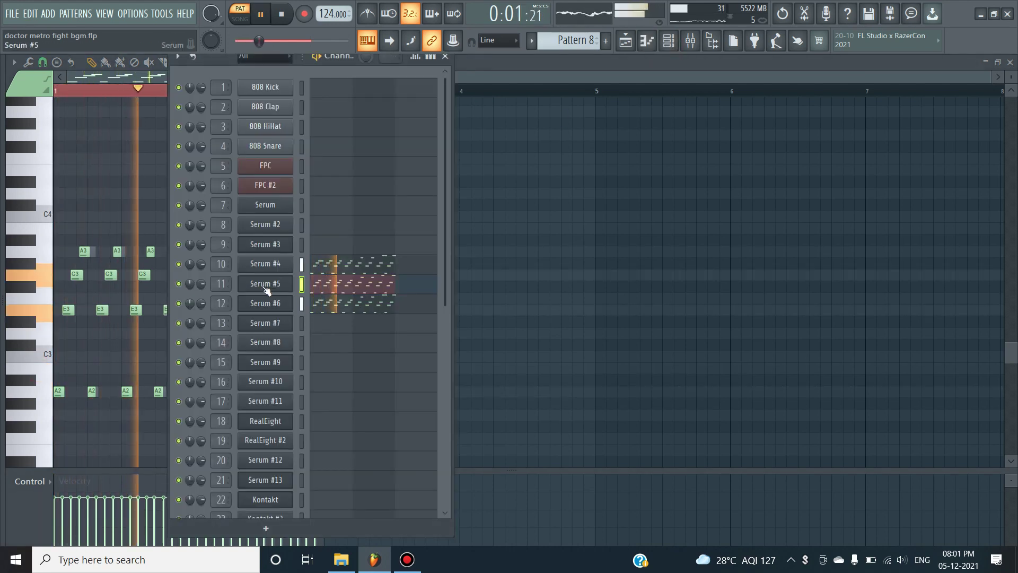
{"action": "left_click", "coordinate": [269, 291]}
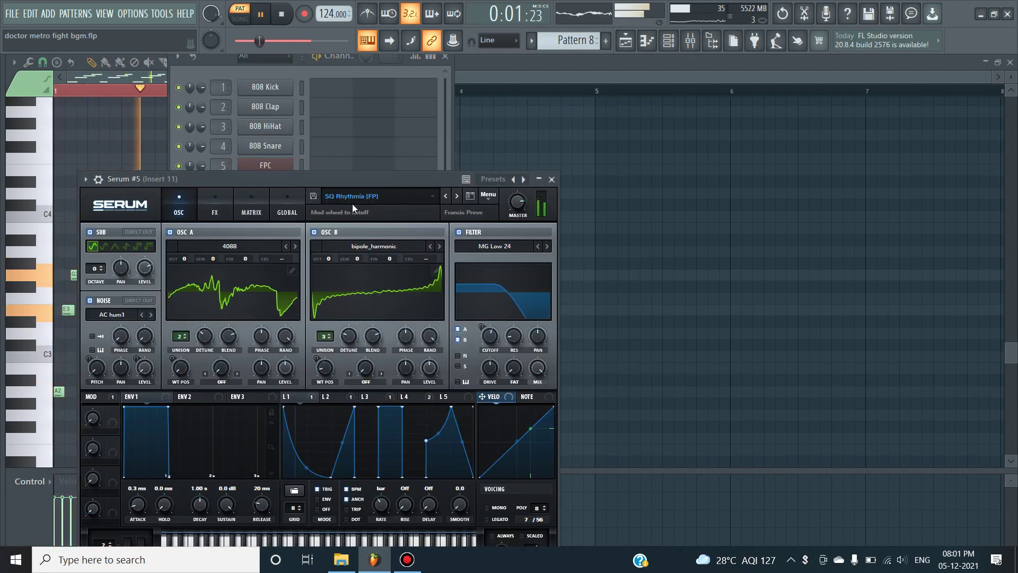
{"action": "left_click", "coordinate": [481, 77]}
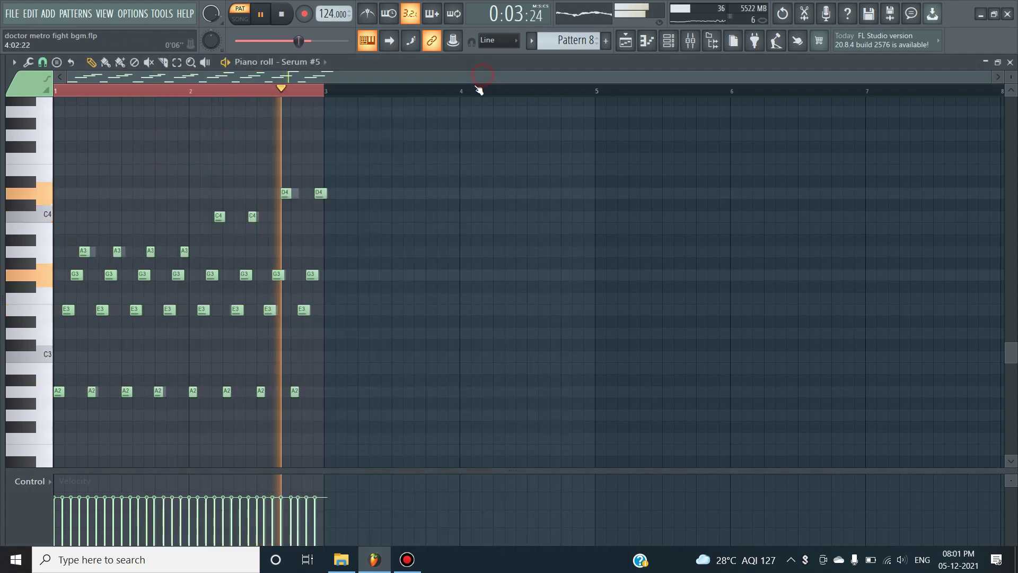
Step: Return to the playlist and play the arrangement around the section change at bar 13
{"action": "left_click", "coordinate": [1010, 63]}
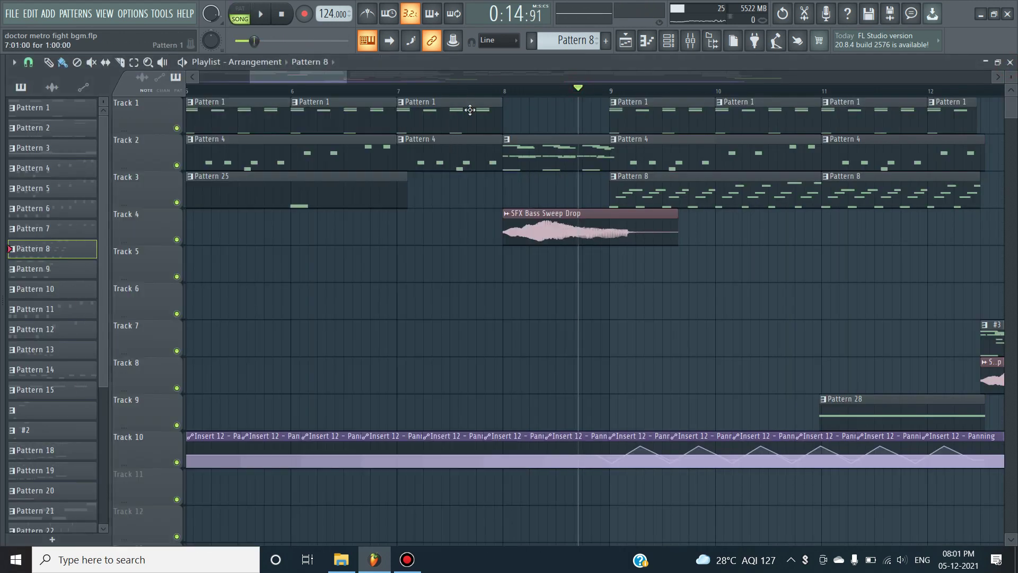
{"action": "scroll", "coordinate": [470, 110], "scroll_direction": "down", "scroll_amount": 3}
{"action": "scroll", "coordinate": [689, 144], "scroll_direction": "up", "scroll_amount": 2}
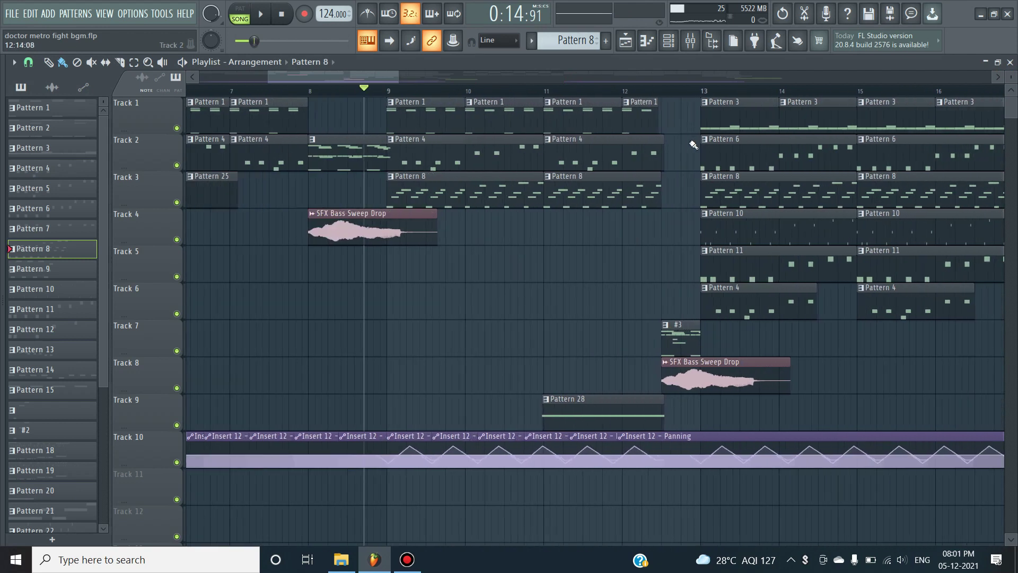
{"action": "left_click_drag", "start_coordinate": [379, 77], "coordinate": [435, 79]}
{"action": "key", "text": "space"}
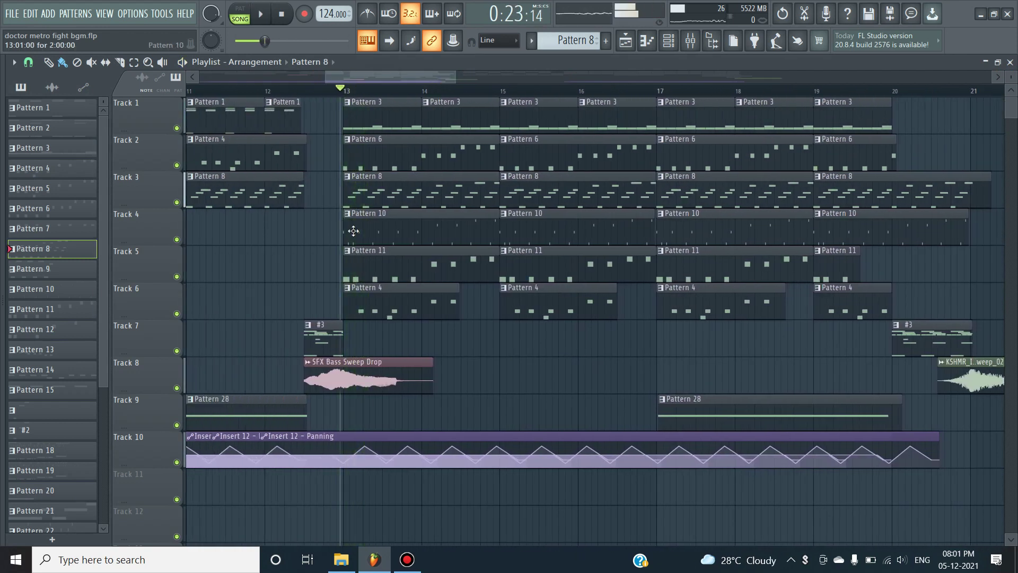
Step: Display the Serum #7 notes of the Pattern 10 clip at bar 13 on Track 4 in close-up
{"action": "double_click", "coordinate": [353, 230]}
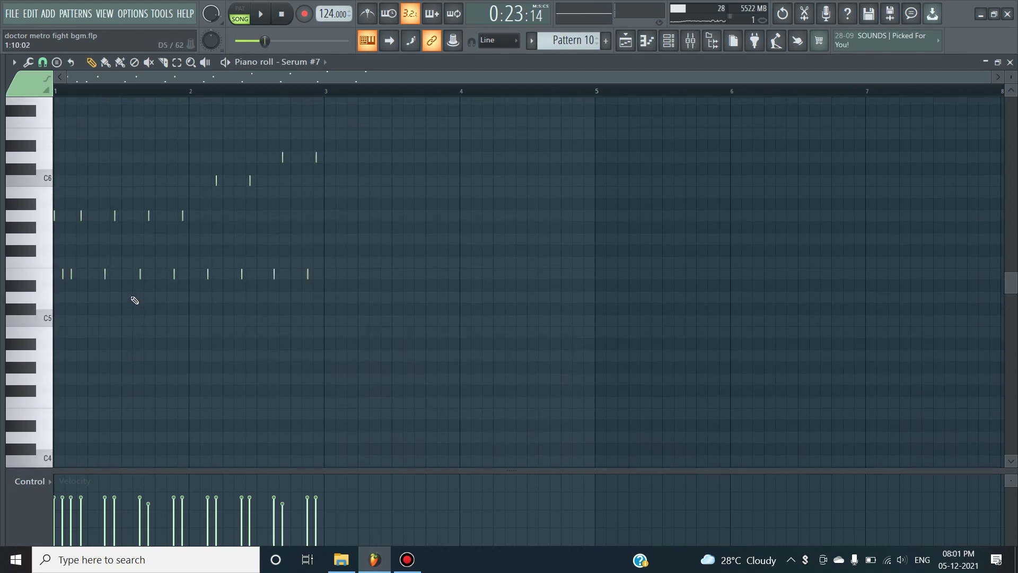
{"action": "scroll", "coordinate": [86, 297], "scroll_direction": "up", "scroll_amount": 3}
{"action": "left_click_drag", "start_coordinate": [205, 78], "coordinate": [190, 73]}
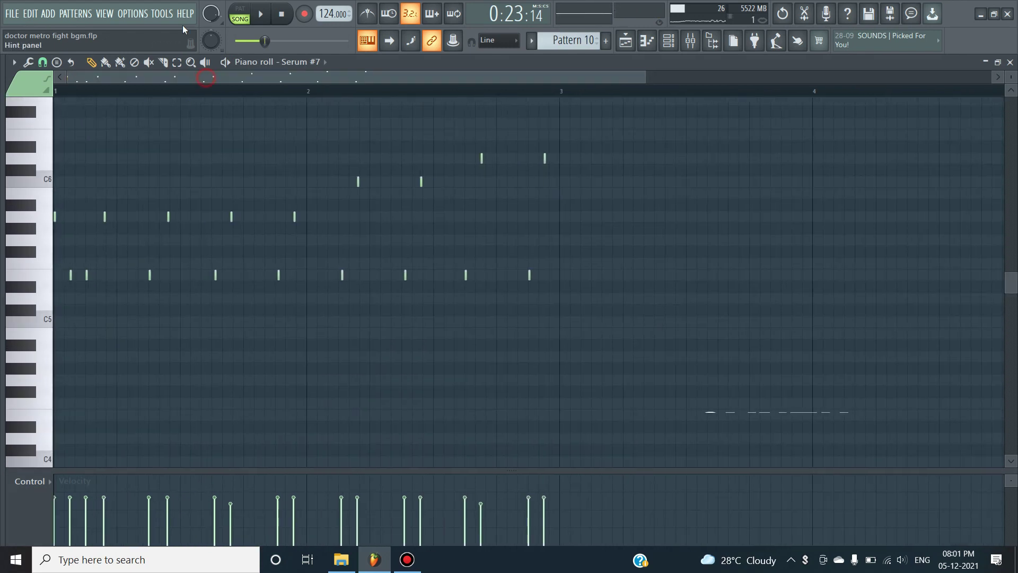
Step: Play Pattern 10 on its own and inspect the Serum #7 preset from the channel rack
{"action": "left_click", "coordinate": [242, 9]}
{"action": "key", "text": "space"}
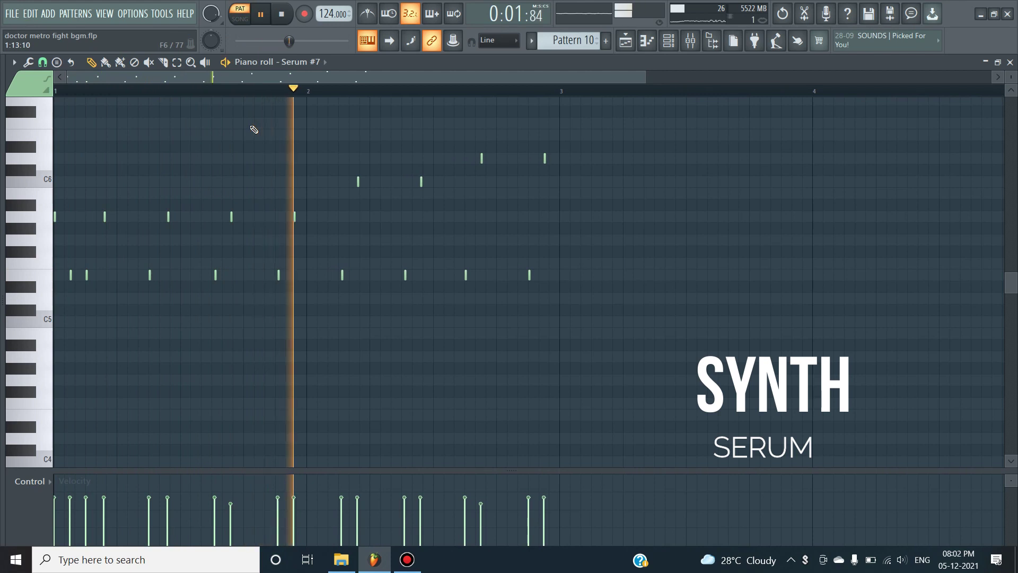
{"action": "left_click", "coordinate": [670, 44]}
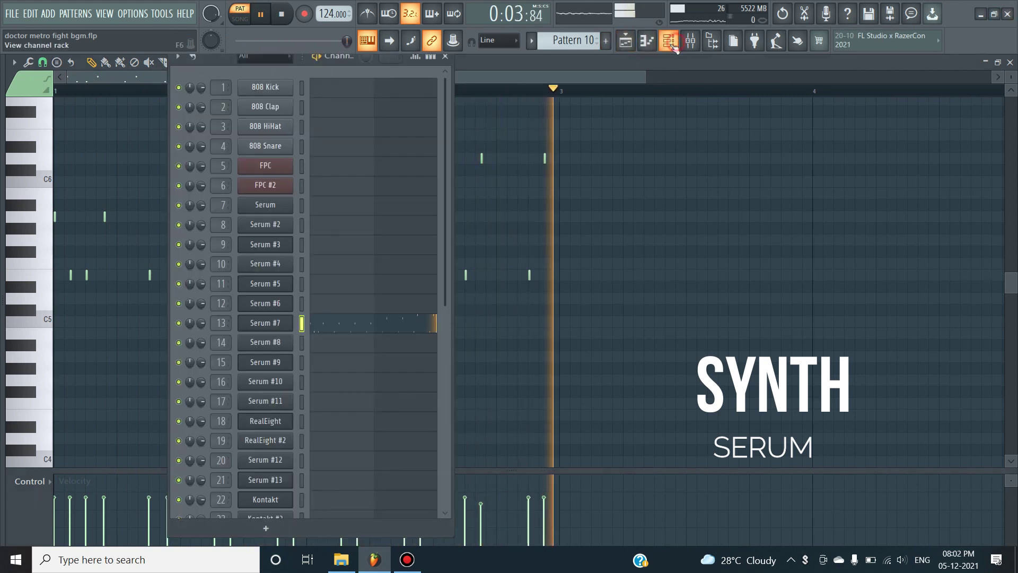
{"action": "left_click", "coordinate": [273, 323]}
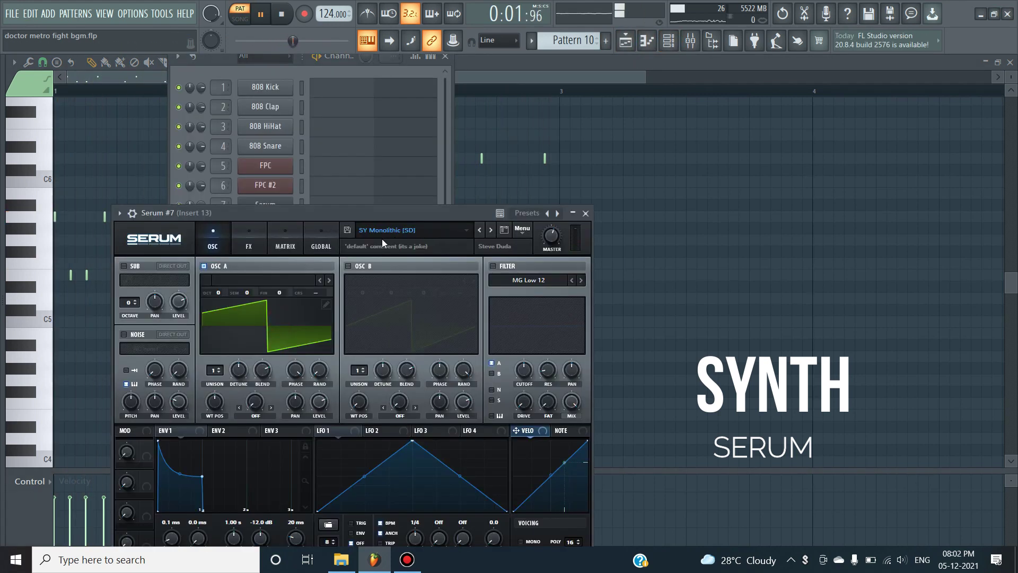
{"action": "left_click", "coordinate": [543, 79]}
{"action": "key", "text": "space"}
Step: Inspect the effects on mixer Insert 13 and play Pattern 10 with Fruity delay 2 switched off
{"action": "left_click", "coordinate": [692, 45]}
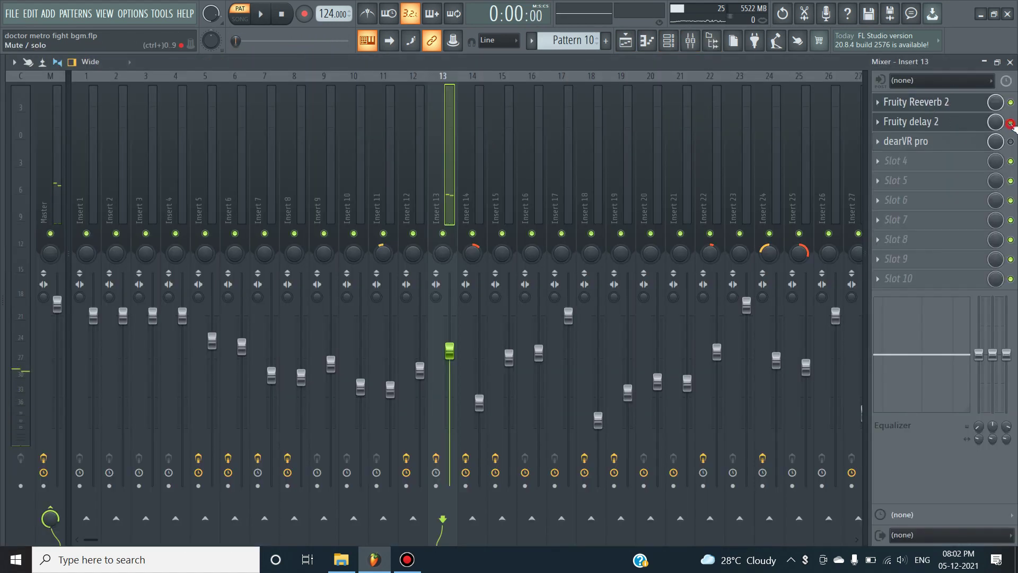
{"action": "left_click", "coordinate": [1010, 62]}
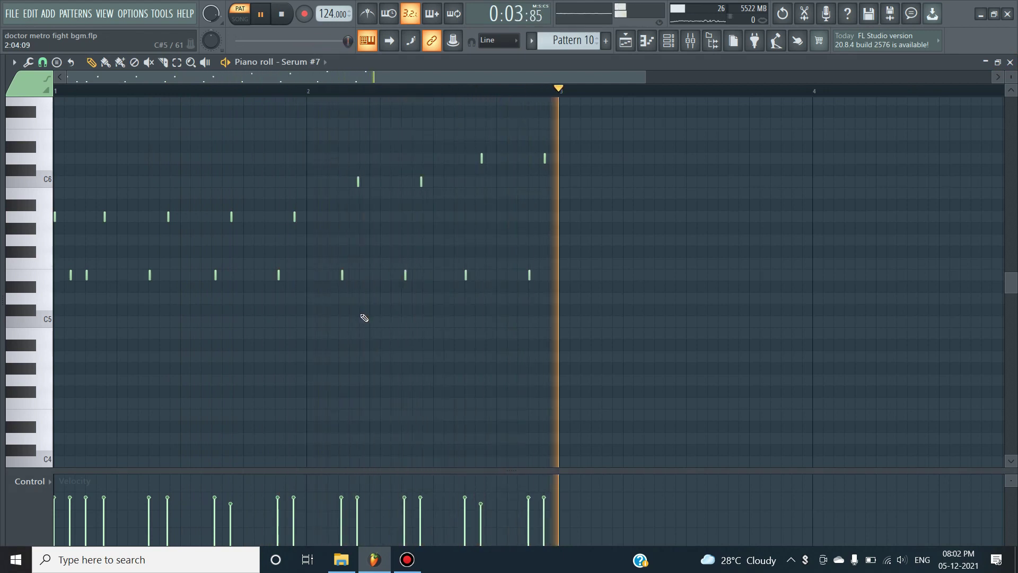
{"action": "key", "text": "F9"}
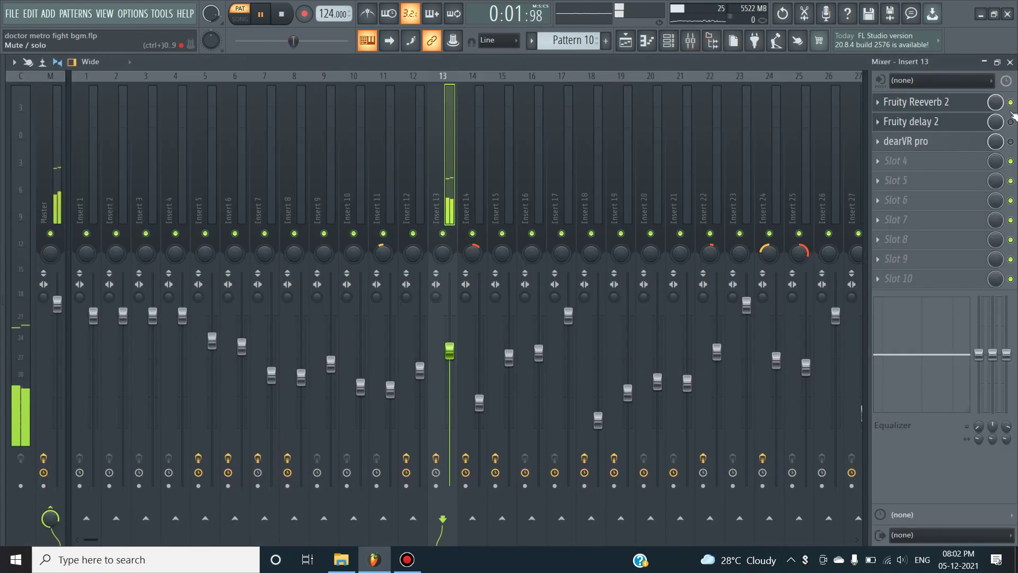
{"action": "left_click", "coordinate": [1010, 62]}
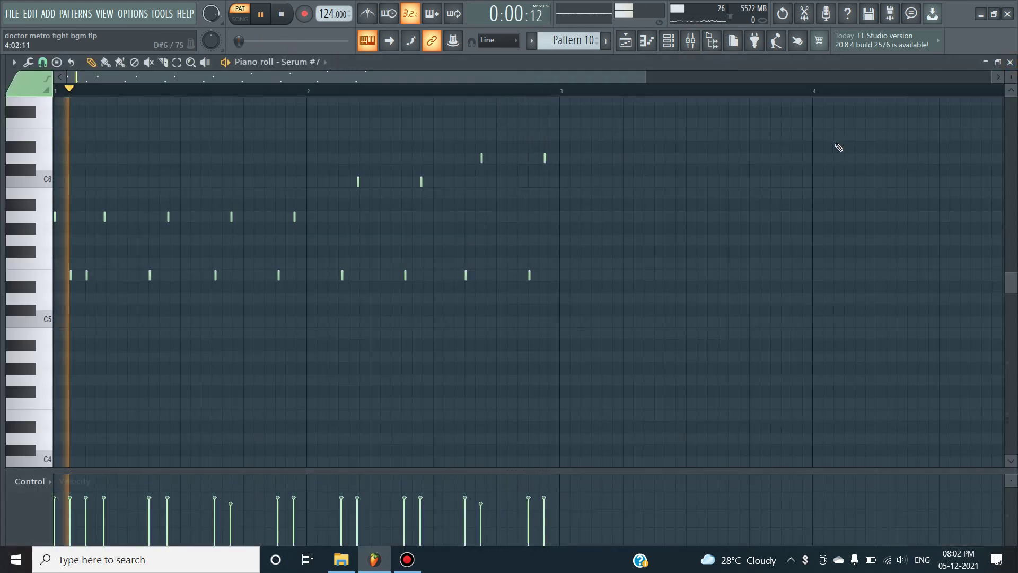
{"action": "key", "text": "space"}
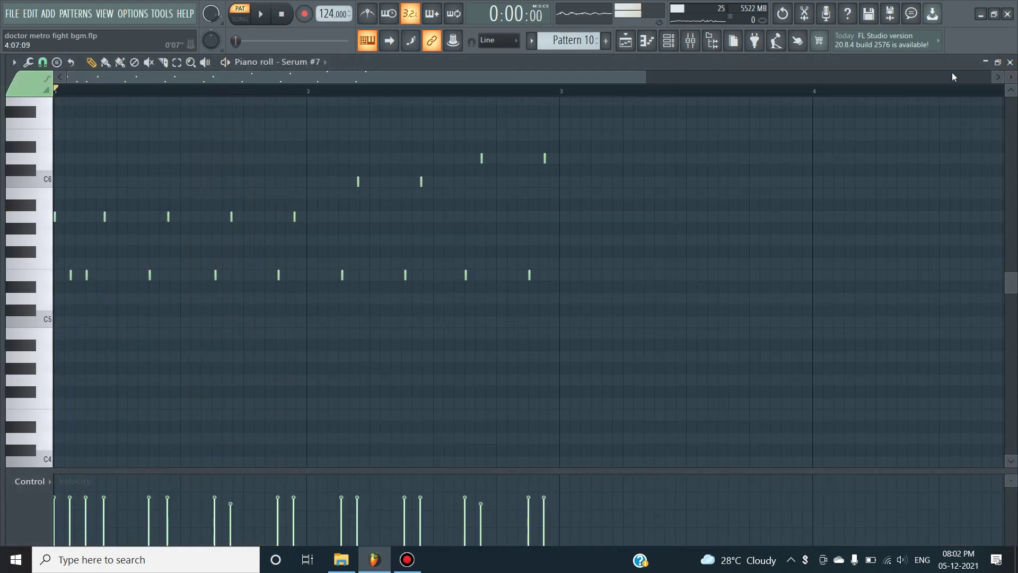
Step: Return to the playlist, show the FPC kick notes of the Pattern 2 clip at bar 22, and play the pattern
{"action": "left_click", "coordinate": [1010, 62]}
{"action": "left_click", "coordinate": [591, 83]}
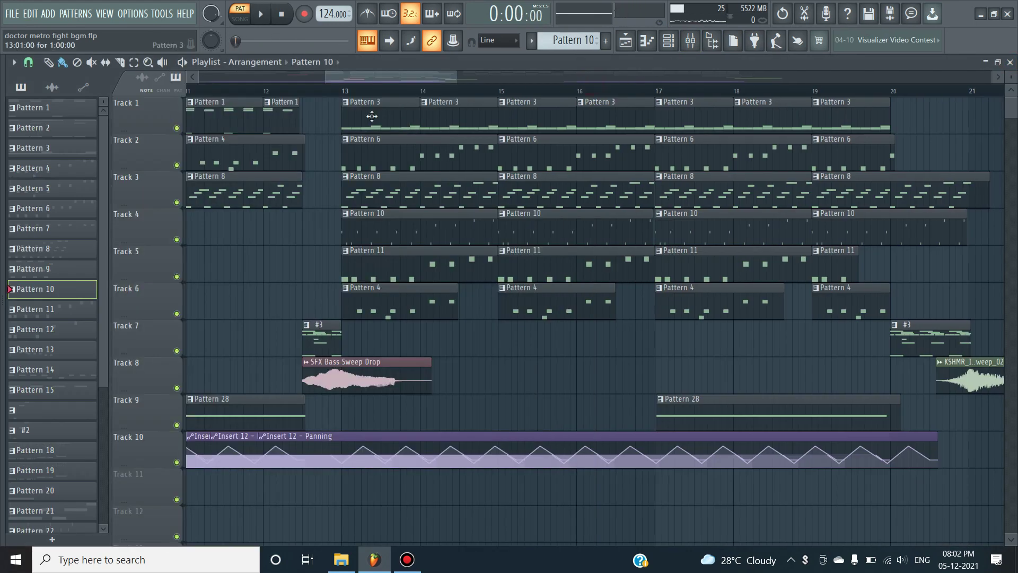
{"action": "left_click_drag", "start_coordinate": [372, 78], "coordinate": [479, 79]}
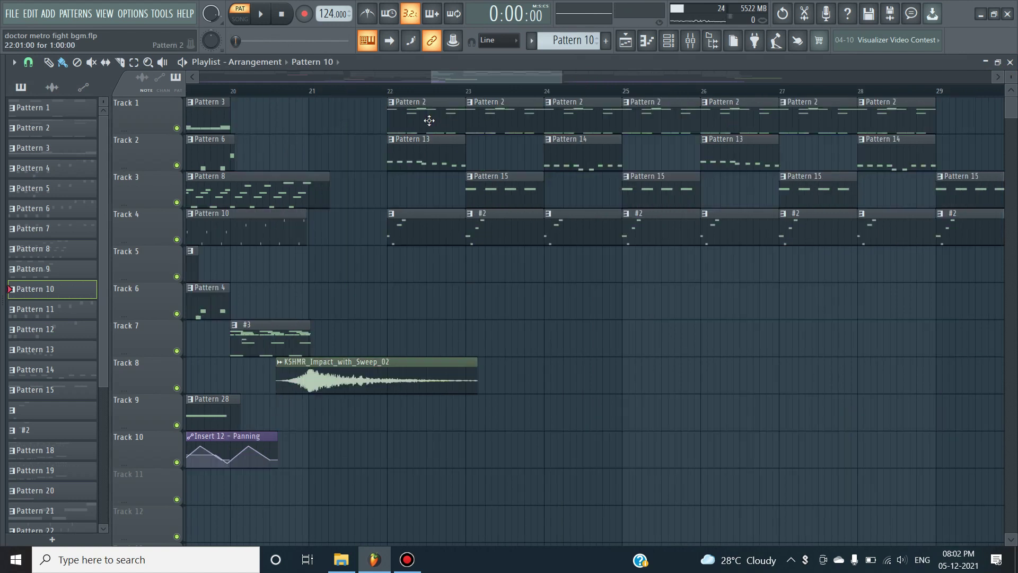
{"action": "double_click", "coordinate": [429, 120]}
{"action": "scroll", "coordinate": [128, 173], "scroll_direction": "up", "scroll_amount": 3}
{"action": "key", "text": "space"}
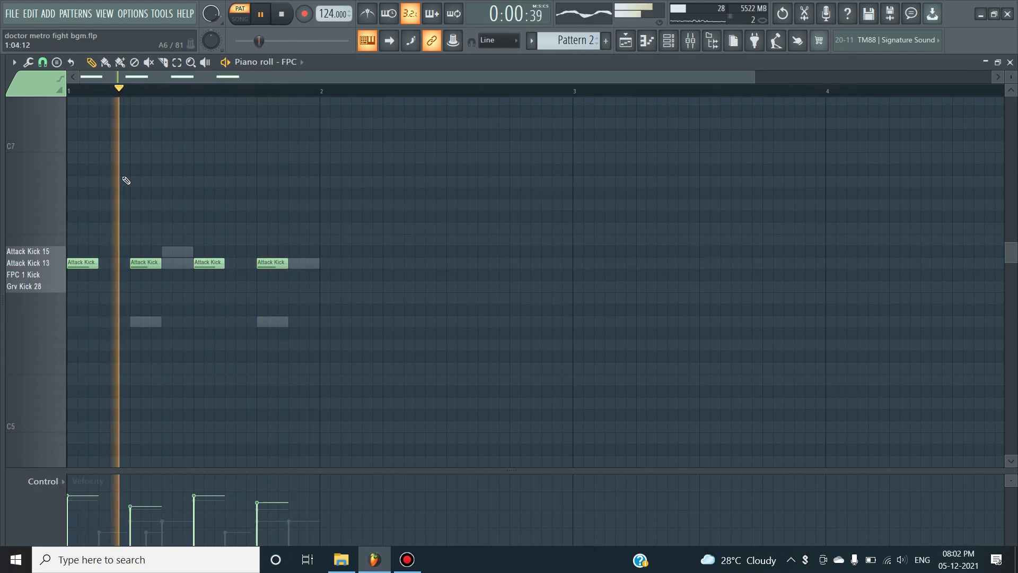
{"action": "key", "text": "space"}
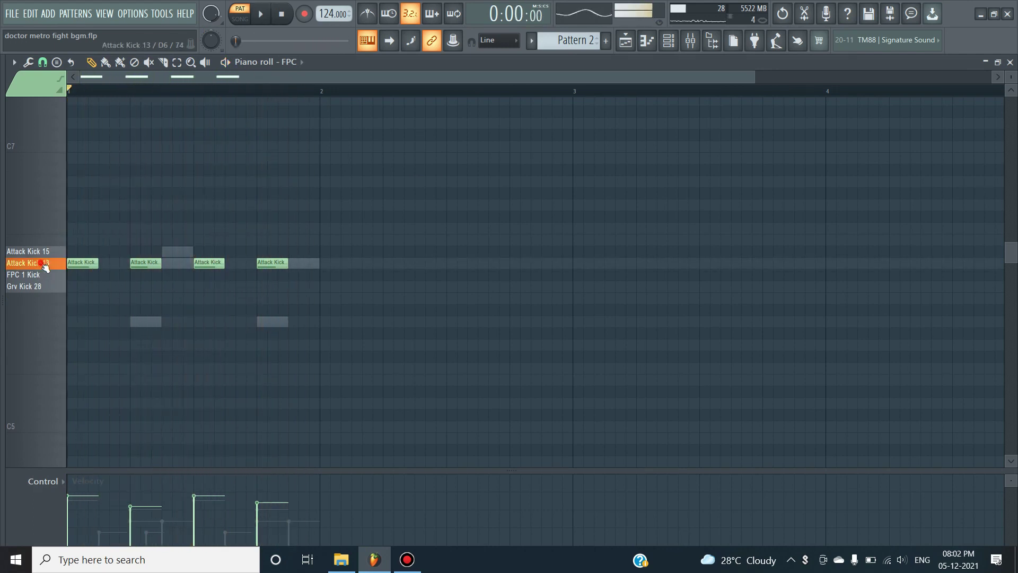
Step: Show Pattern 2's Serum #5 notes in the piano roll, audition the A3 key and play the pattern
{"action": "left_click", "coordinate": [295, 62]}
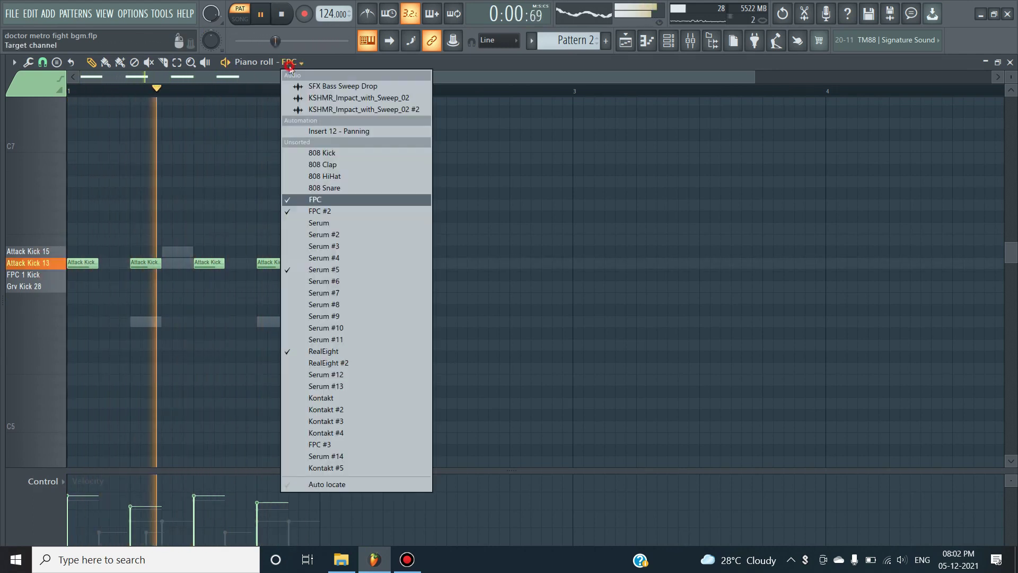
{"action": "left_click", "coordinate": [326, 269]}
{"action": "key", "text": "space"}
{"action": "scroll", "coordinate": [82, 307], "scroll_direction": "down", "scroll_amount": 5}
{"action": "left_click", "coordinate": [35, 328]}
{"action": "key", "text": "space"}
Step: Show Pattern 2's FPC #2 notes, audition its drum sounds and play the pattern
{"action": "left_click", "coordinate": [302, 62]}
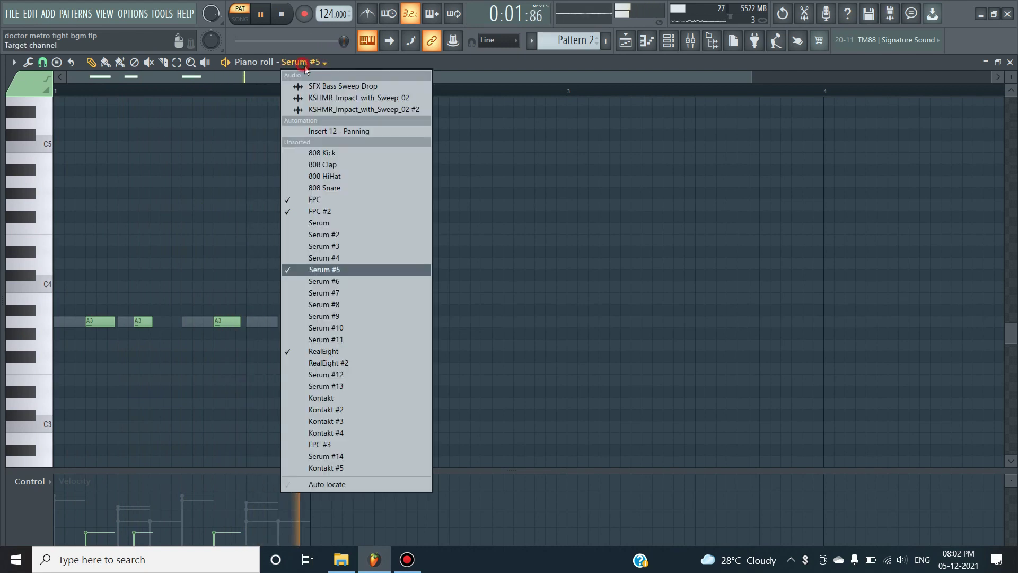
{"action": "left_click", "coordinate": [332, 210]}
{"action": "scroll", "coordinate": [170, 218], "scroll_direction": "up", "scroll_amount": 5}
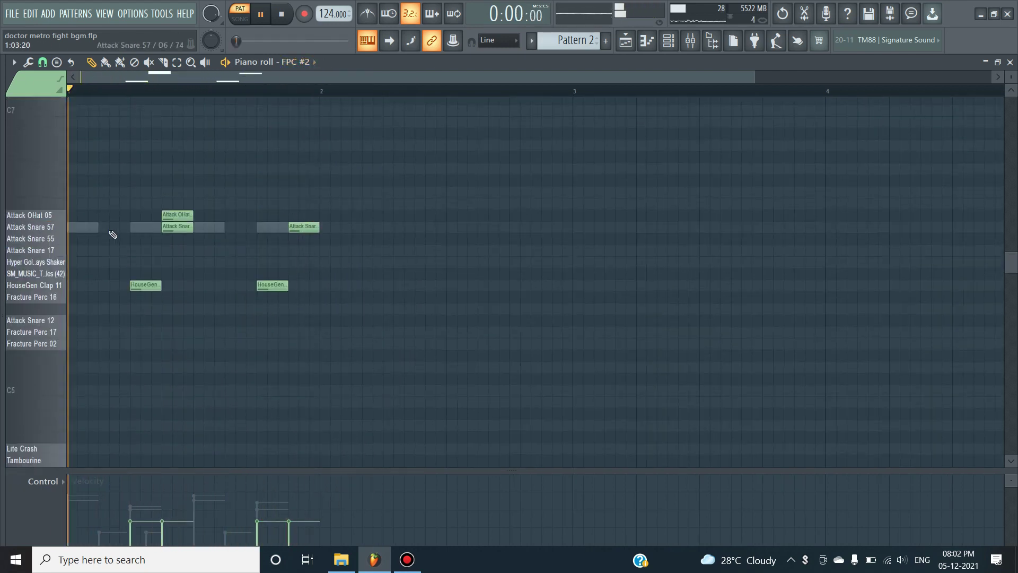
{"action": "key", "text": "space"}
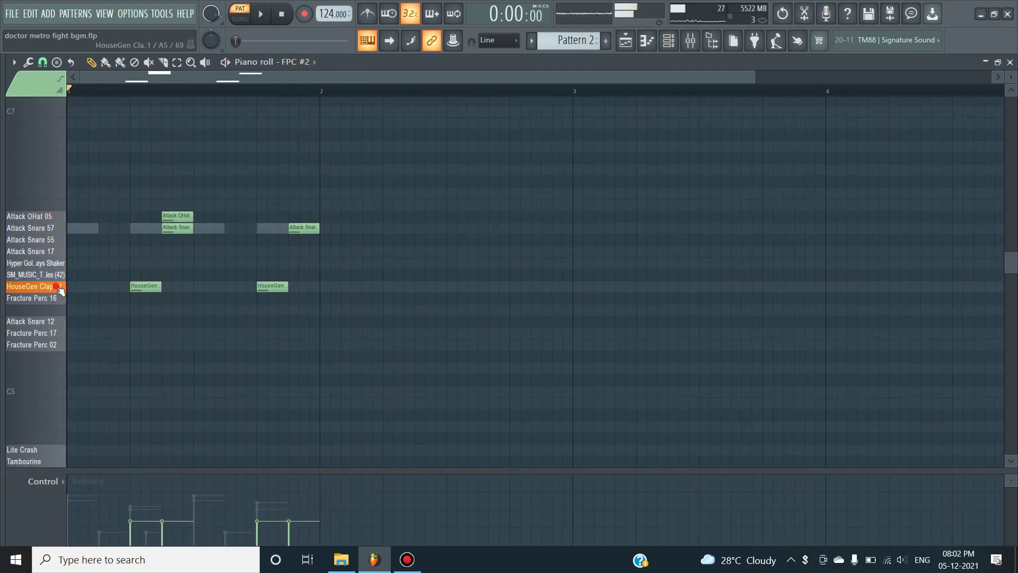
Step: Show Pattern 2's RealEight notes, audition the A3 key and play the pattern
{"action": "left_click", "coordinate": [312, 62]}
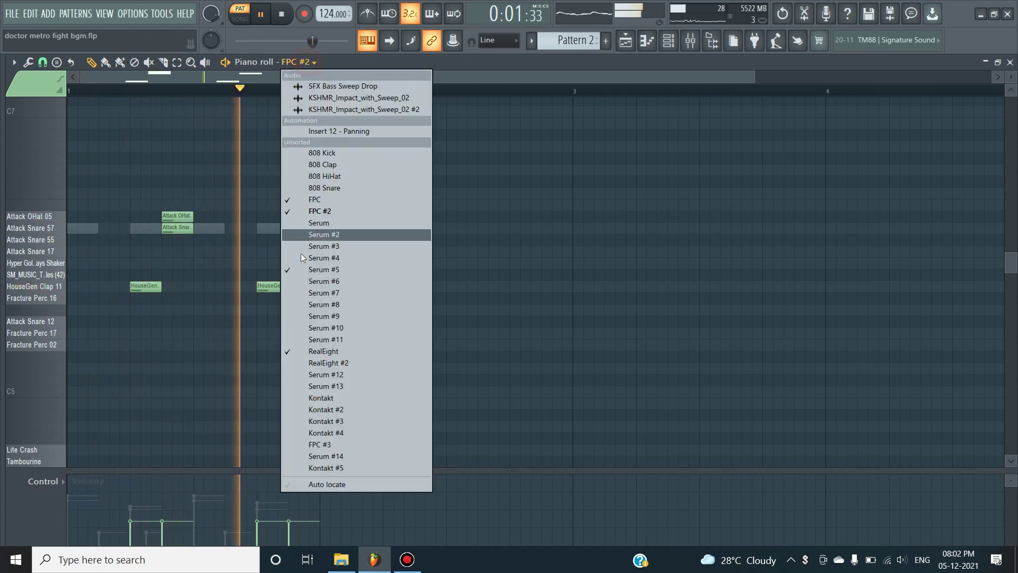
{"action": "left_click", "coordinate": [317, 351]}
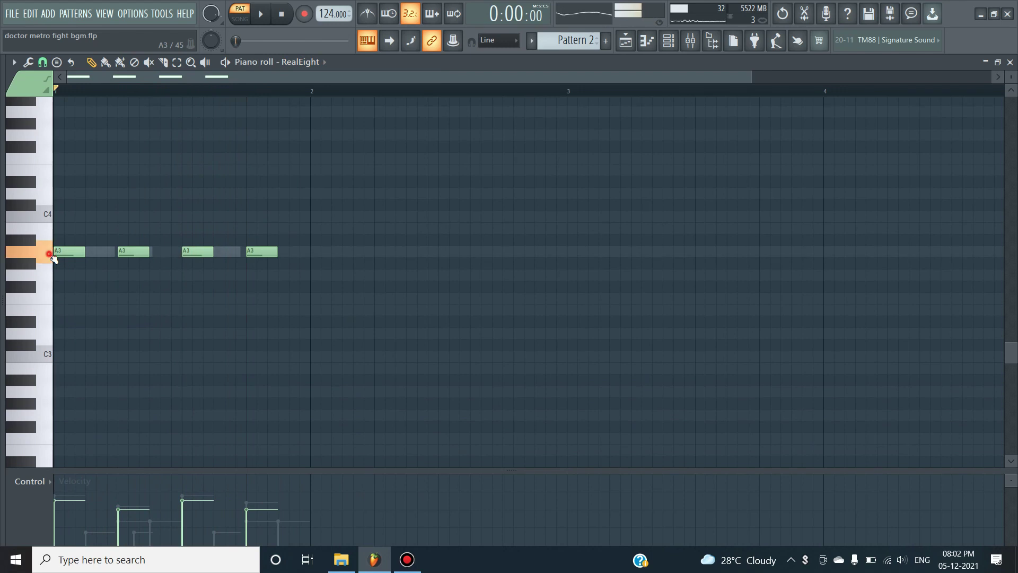
{"action": "key", "text": "space"}
{"action": "scroll", "coordinate": [147, 243], "scroll_direction": "up", "scroll_amount": 6}
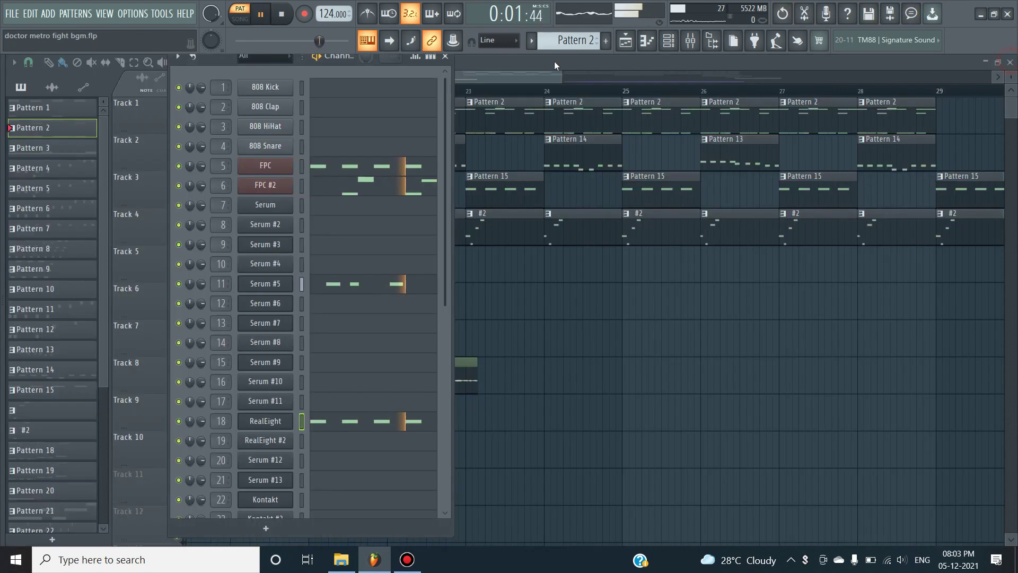
Step: Show the Serum #9 notes of the Pattern 13 clip at bar 22 on Track 2 and play them
{"action": "left_click", "coordinate": [506, 84]}
{"action": "double_click", "coordinate": [422, 150]}
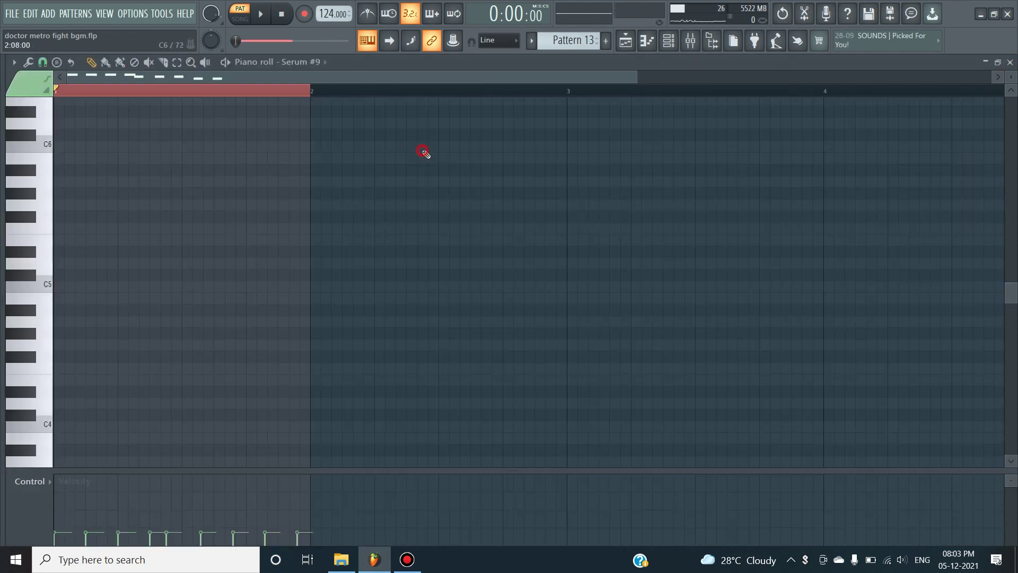
{"action": "key", "text": "space"}
{"action": "key", "text": "space"}
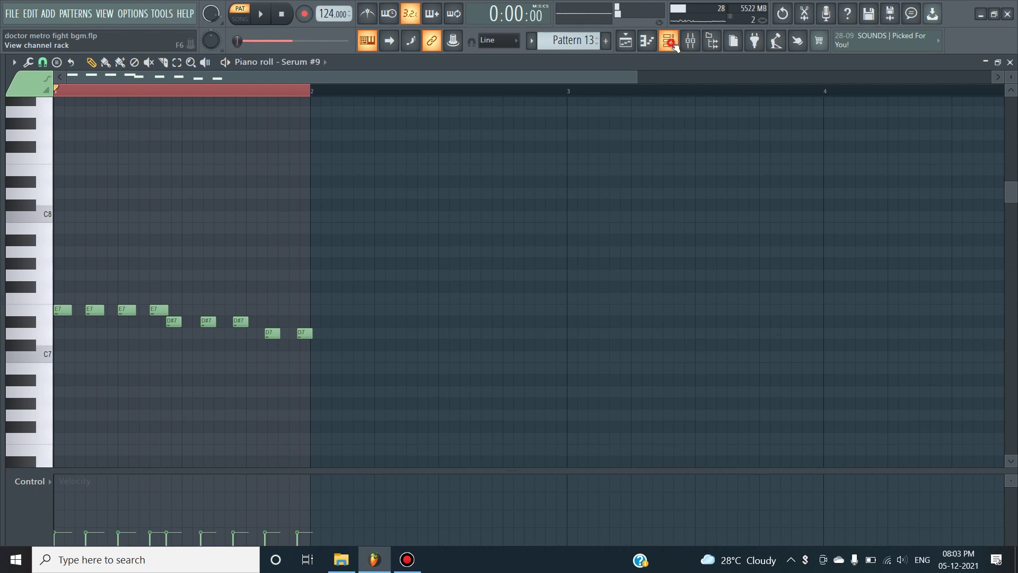
Step: Inspect the Serum #9 preset from the channel rack and return to the Pattern 13 notes
{"action": "key", "text": "F6"}
{"action": "left_click", "coordinate": [273, 360]}
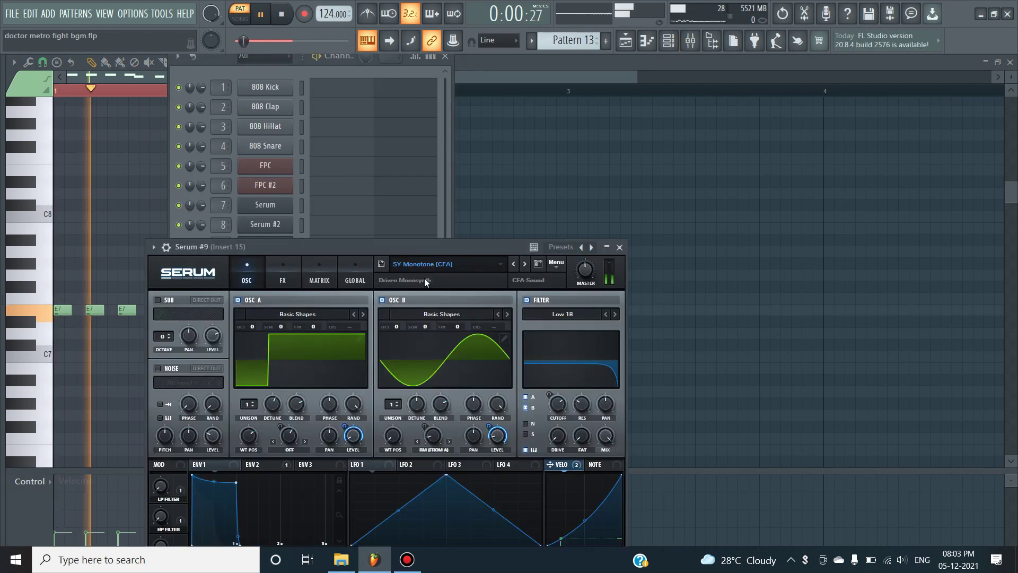
{"action": "left_click", "coordinate": [587, 69]}
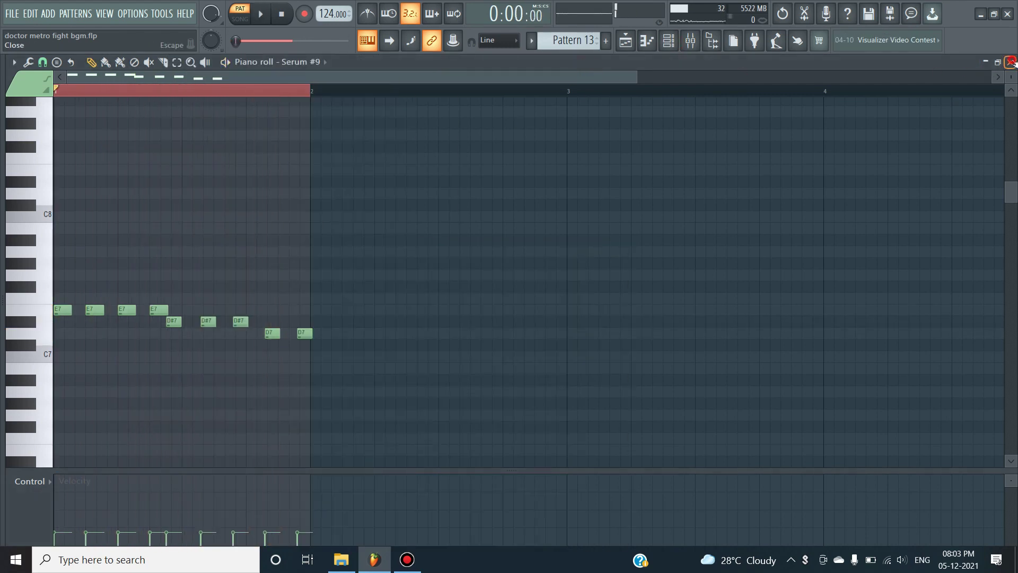
Step: Examine the Serum #9 notes of a Pattern 14 clip on Track 2 and return to the playlist
{"action": "left_click", "coordinate": [1010, 62]}
{"action": "double_click", "coordinate": [652, 159]}
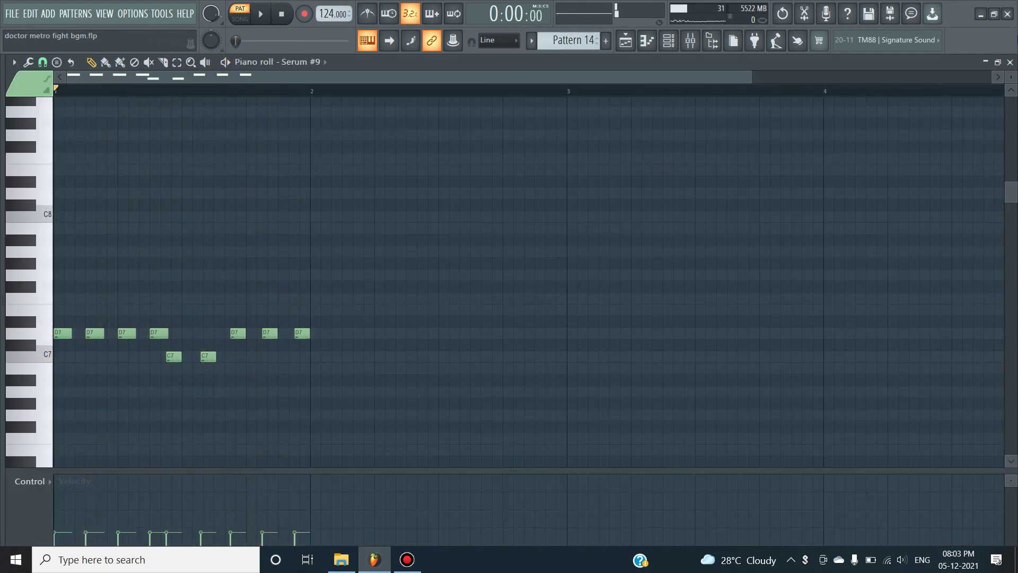
{"action": "left_click", "coordinate": [1009, 63]}
Step: Show the FPC kick notes of the Pattern 18 clip at bar 30 on Track 1 and play the pattern
{"action": "left_click_drag", "start_coordinate": [574, 77], "coordinate": [606, 78]}
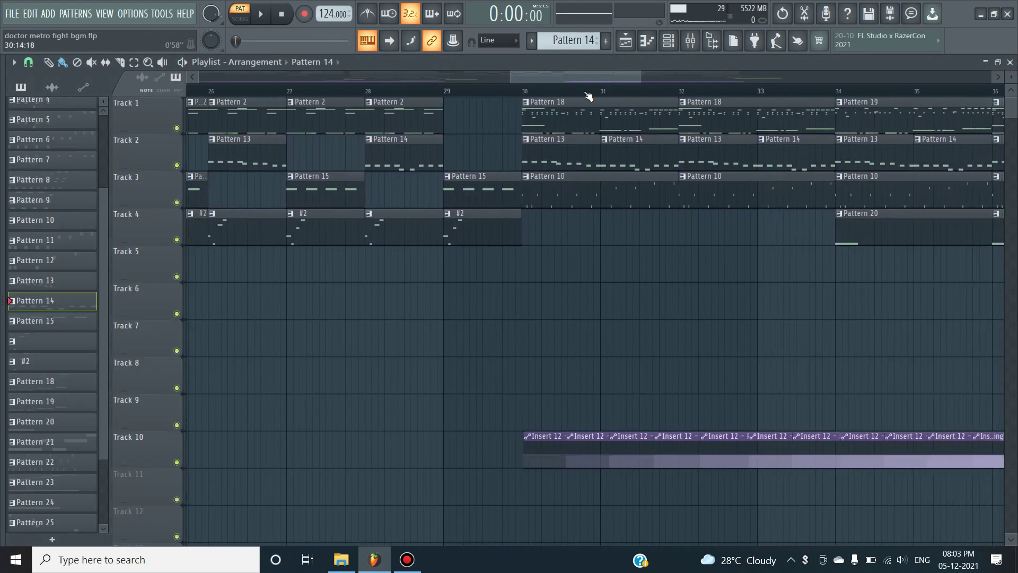
{"action": "double_click", "coordinate": [560, 112]}
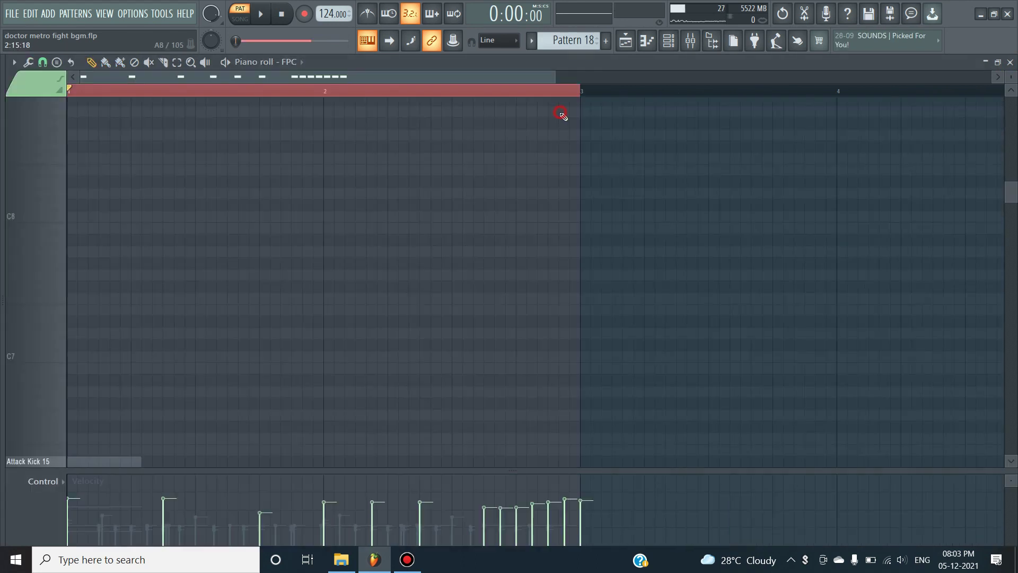
{"action": "key", "text": "space"}
{"action": "scroll", "coordinate": [159, 243], "scroll_direction": "down", "scroll_amount": 4}
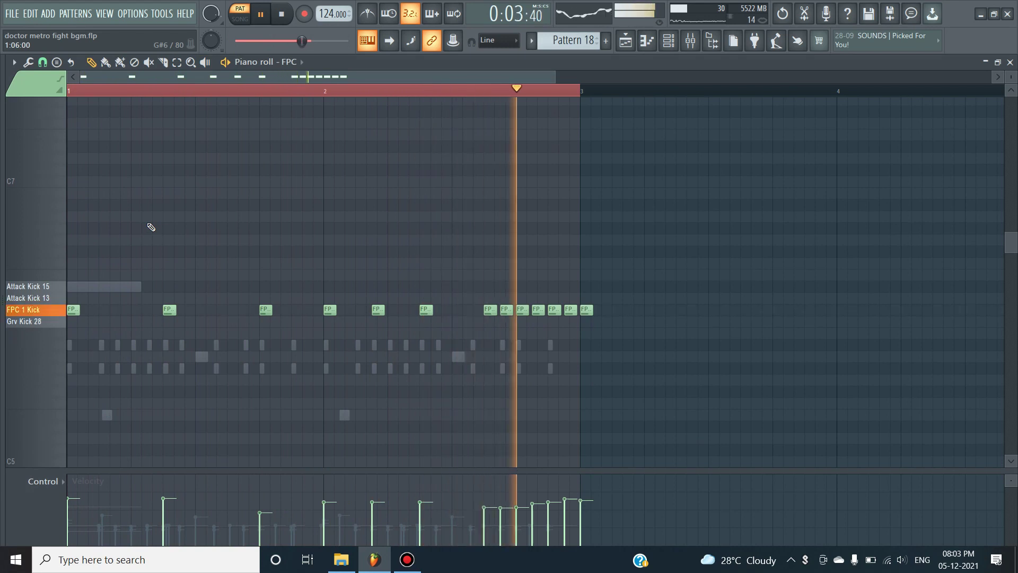
{"action": "key", "text": "space"}
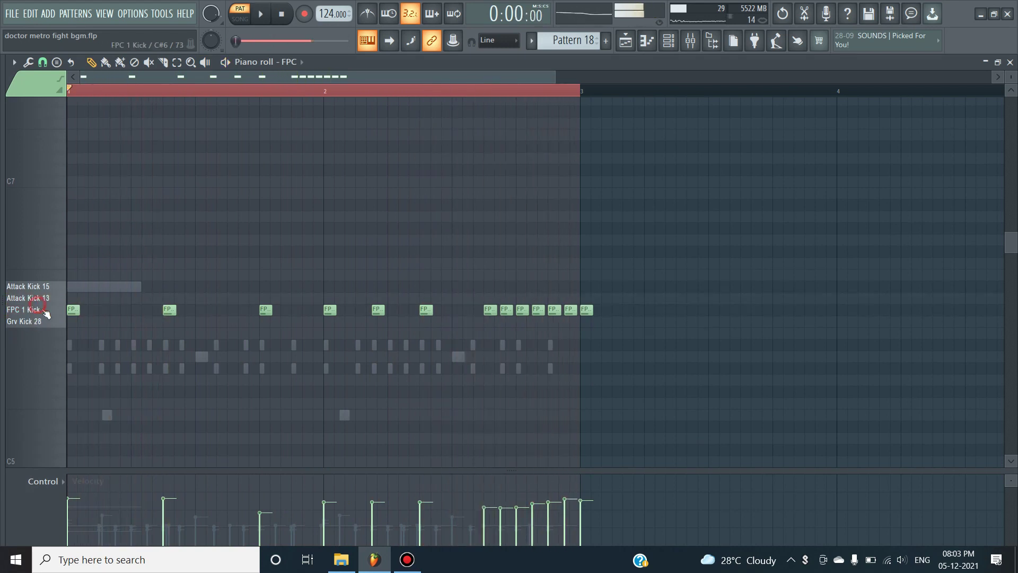
Step: Show Pattern 18's FPC #2 notes, audition its percussion sounds and play the pattern
{"action": "left_click", "coordinate": [299, 62]}
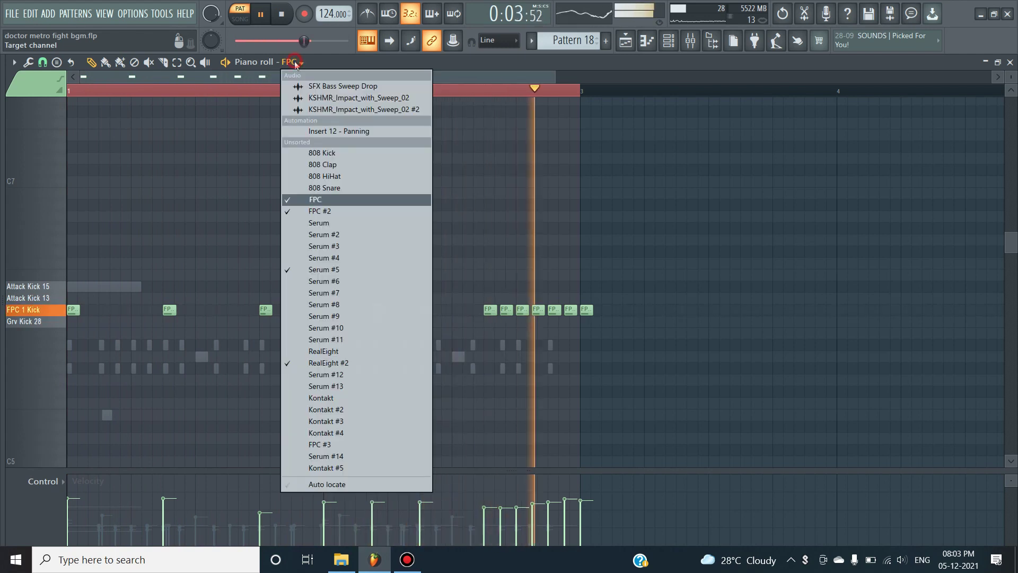
{"action": "left_click", "coordinate": [319, 211]}
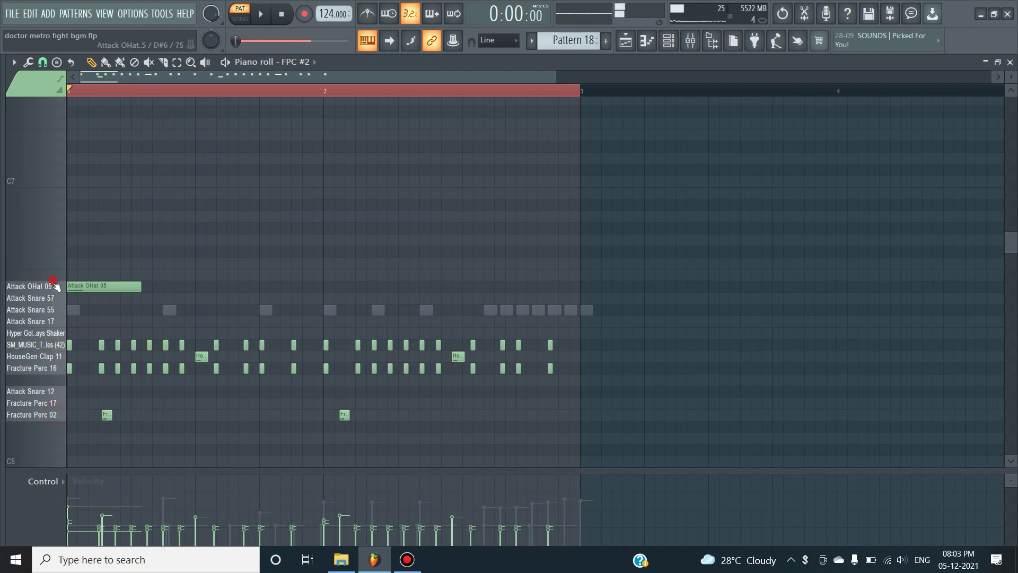
{"action": "key", "text": "space"}
Step: Examine Pattern 18's Serum #5 notes and its RealEight #2 notes in the piano roll while playing the pattern
{"action": "left_click", "coordinate": [307, 62]}
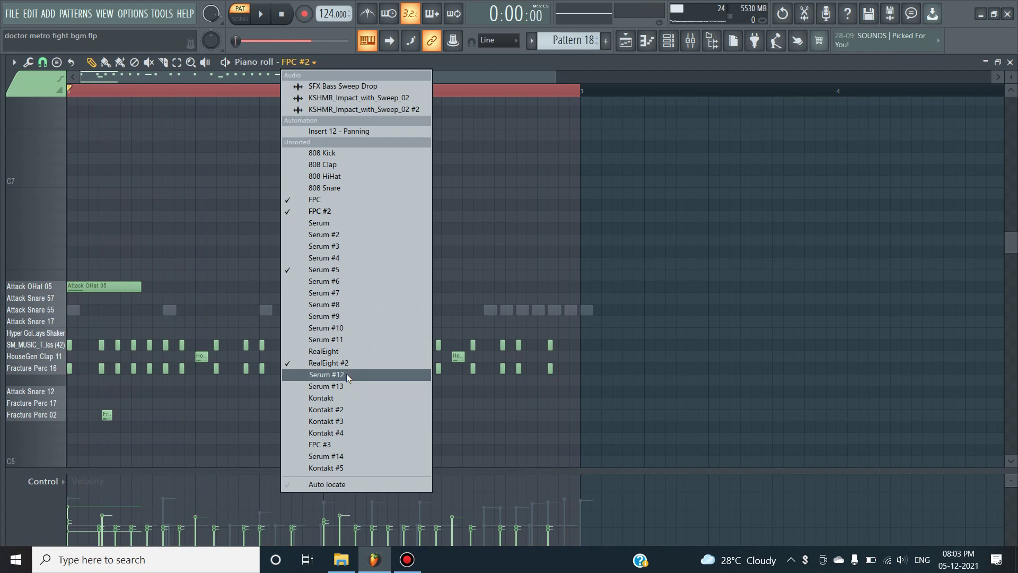
{"action": "left_click", "coordinate": [340, 270]}
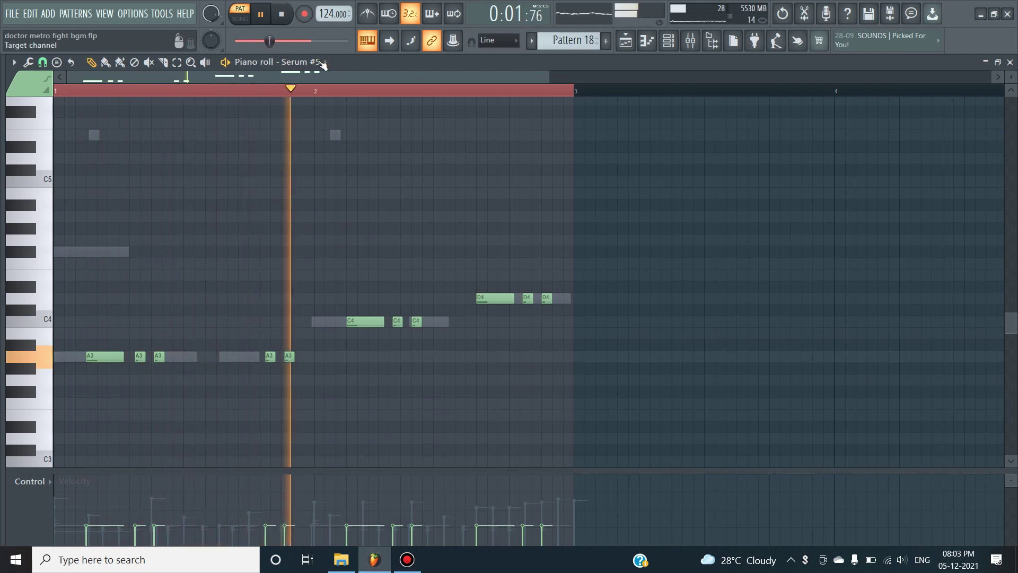
{"action": "left_click", "coordinate": [322, 63]}
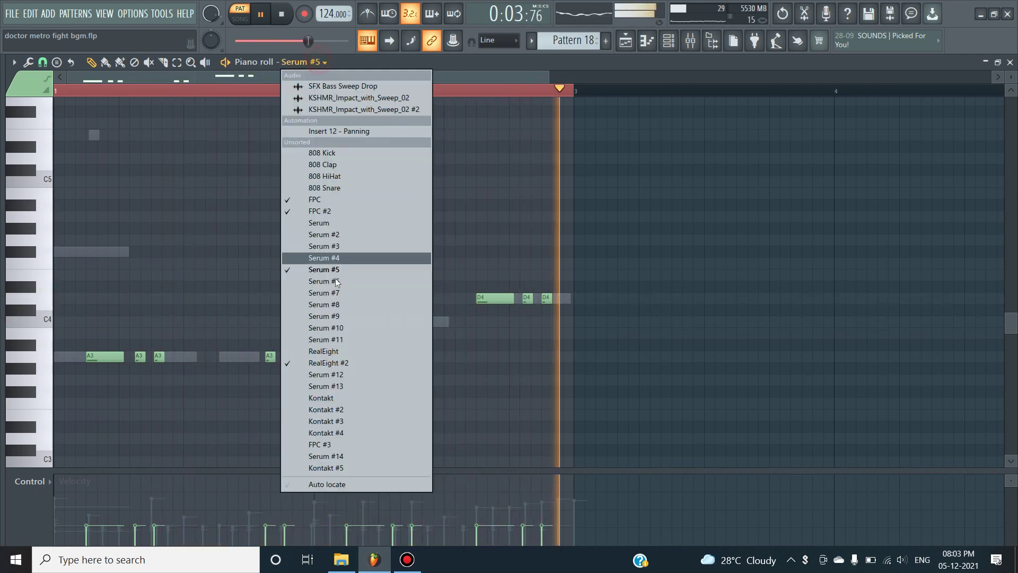
{"action": "left_click", "coordinate": [364, 357]}
{"action": "key", "text": "space"}
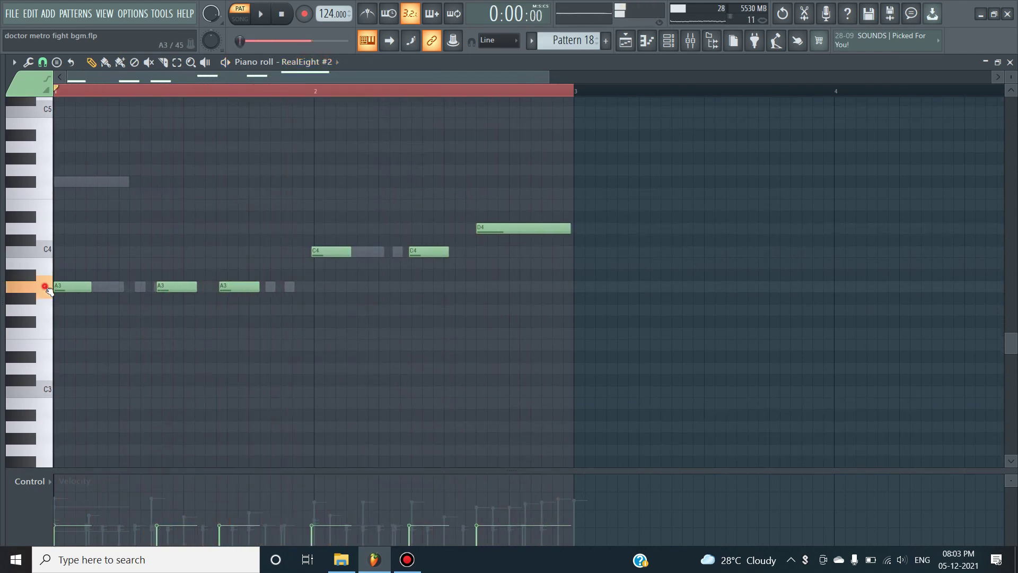
{"action": "key", "text": "space"}
{"action": "scroll", "coordinate": [212, 193], "scroll_direction": "up", "scroll_amount": 2}
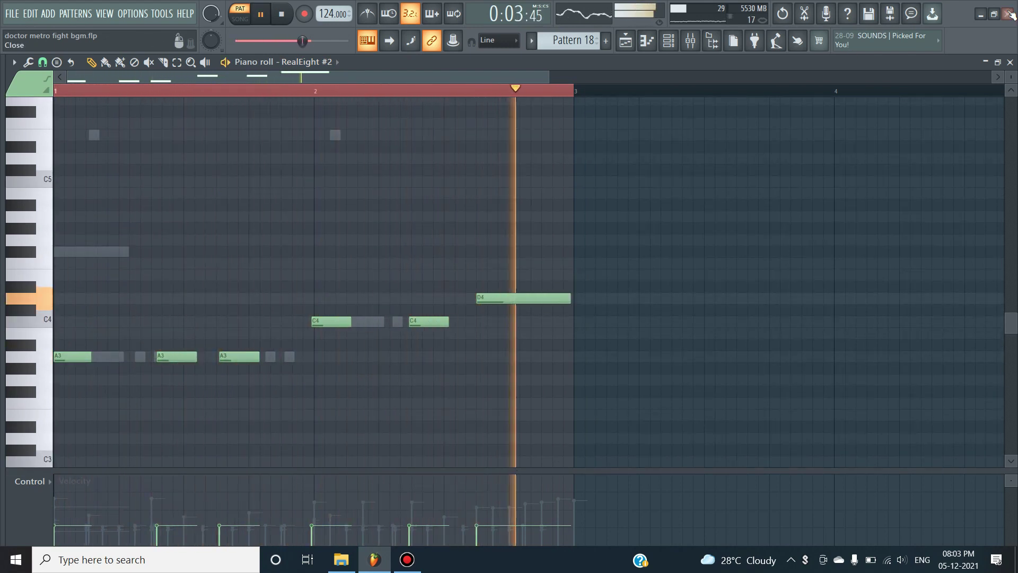
Step: Show and play the Serum #13 notes of a Pattern 21 clip on Track 3, and open the Serum #13 instrument to view its preset
{"action": "left_click", "coordinate": [1010, 62]}
{"action": "left_click_drag", "start_coordinate": [601, 79], "coordinate": [692, 71]}
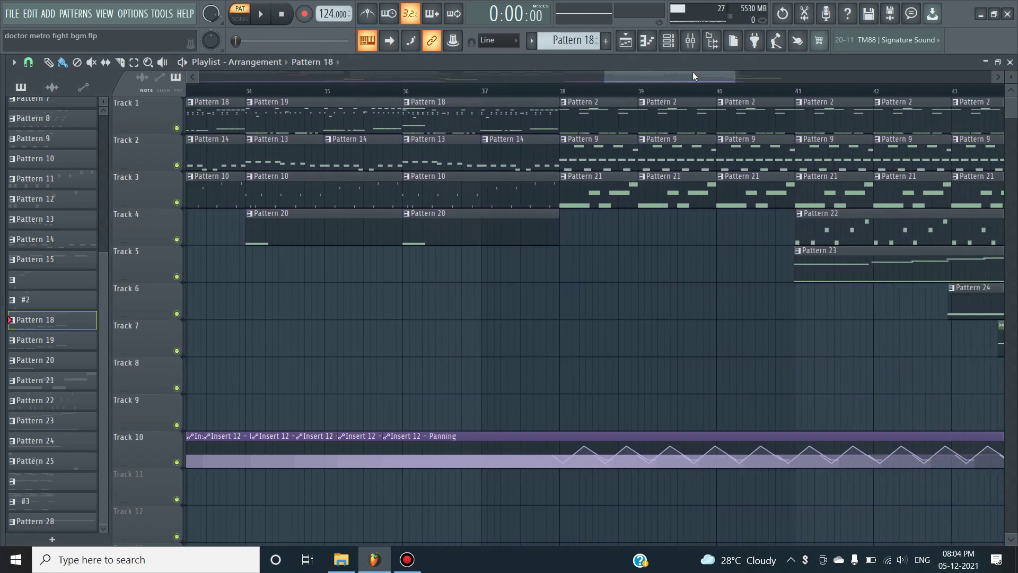
{"action": "double_click", "coordinate": [589, 197]}
{"action": "key", "text": "space"}
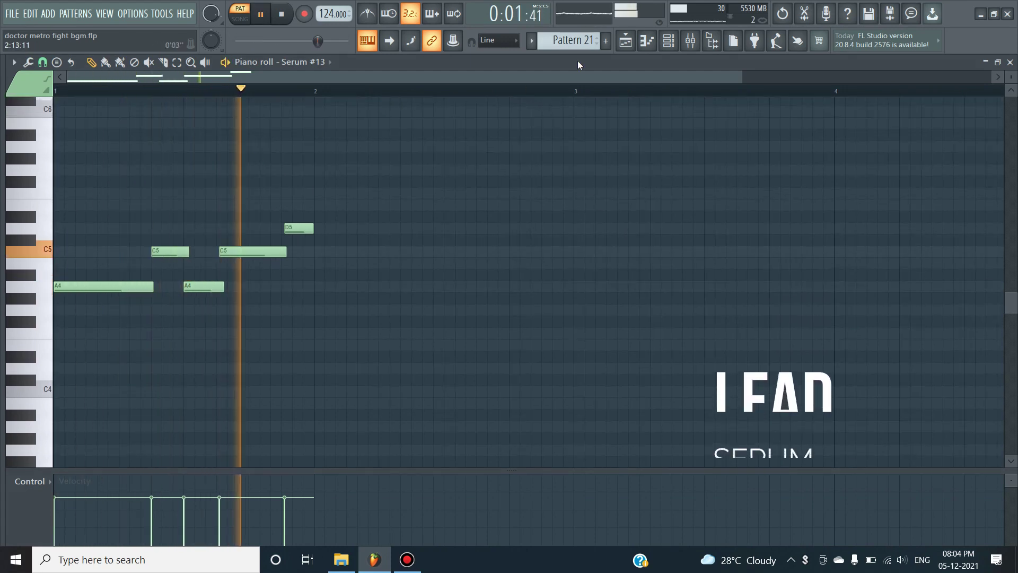
{"action": "key", "text": "F6"}
{"action": "left_click", "coordinate": [275, 477]}
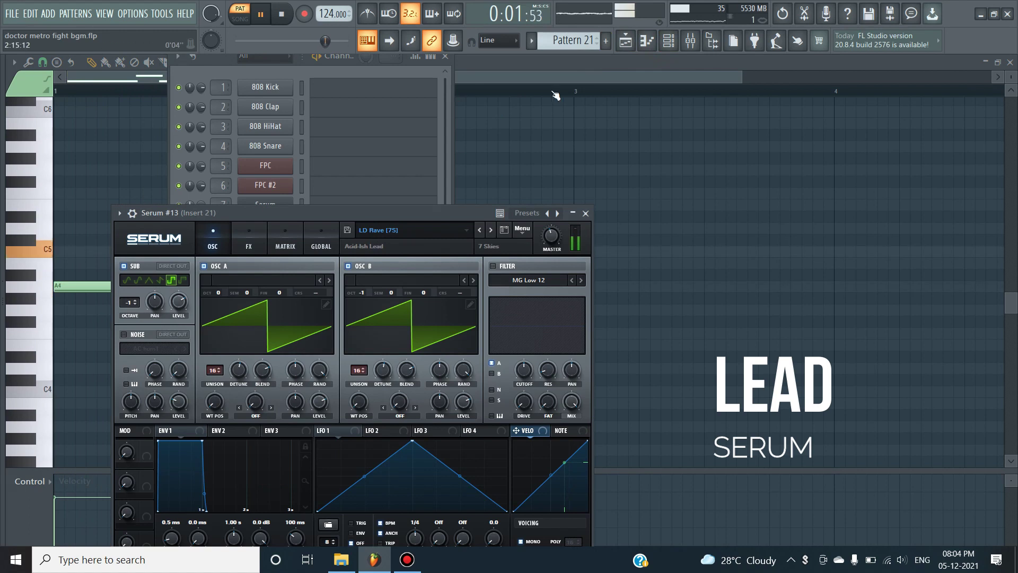
{"action": "left_click", "coordinate": [600, 78]}
{"action": "left_click", "coordinate": [1010, 62]}
Step: Show and play the Serum notes of the Pattern 22 clip on Track 4, view the Serum instrument's preset and return to the playlist
{"action": "left_click_drag", "start_coordinate": [647, 79], "coordinate": [690, 81]}
{"action": "double_click", "coordinate": [536, 227]}
{"action": "key", "text": "space"}
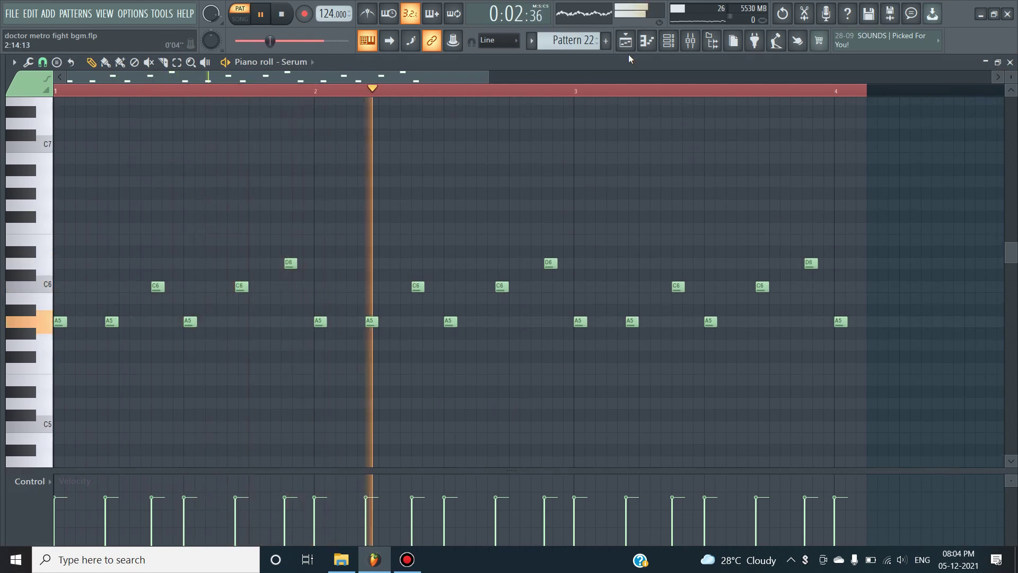
{"action": "left_click", "coordinate": [667, 46]}
{"action": "left_click", "coordinate": [259, 204]}
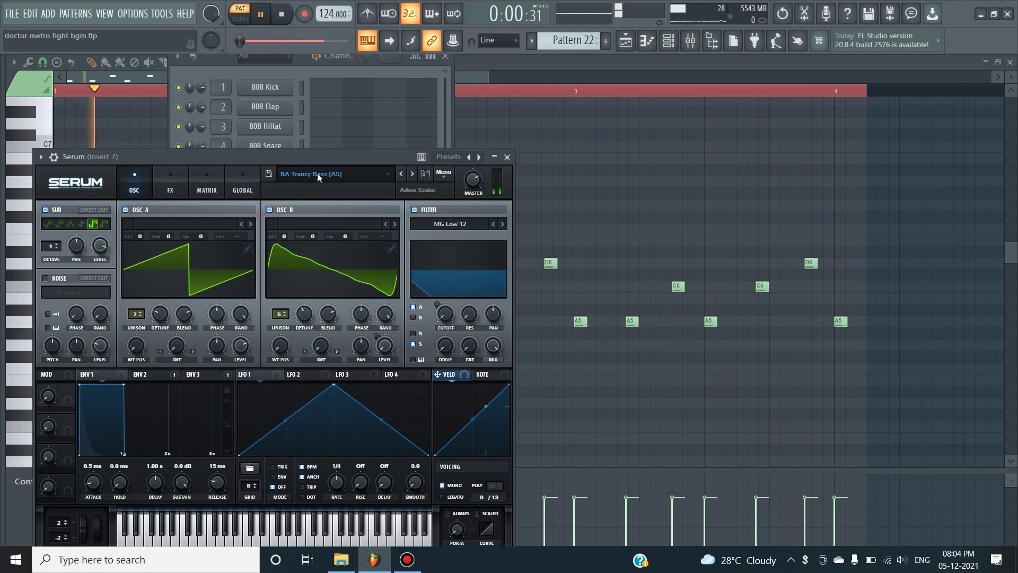
{"action": "left_click", "coordinate": [668, 78]}
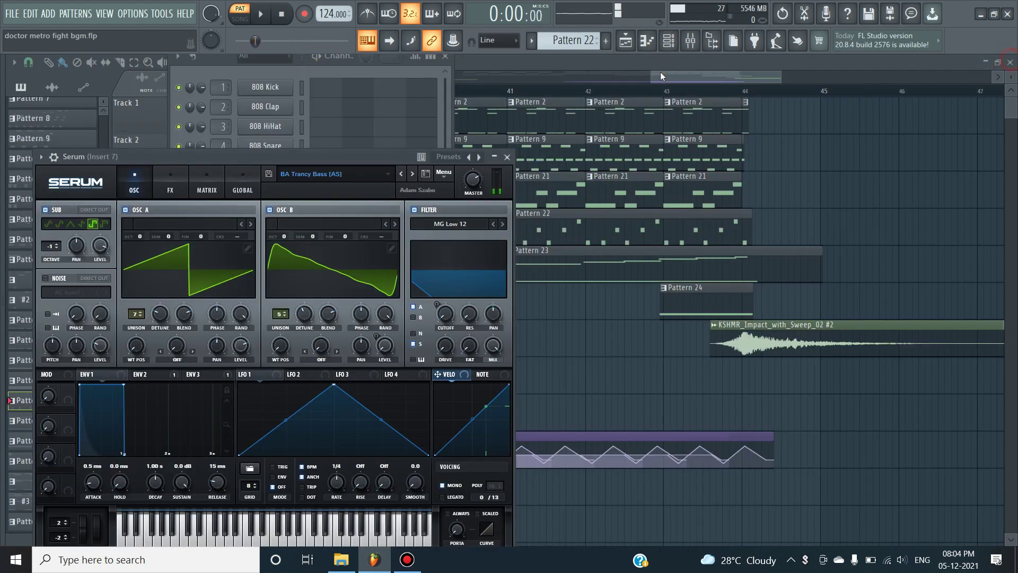
{"action": "left_click", "coordinate": [674, 75]}
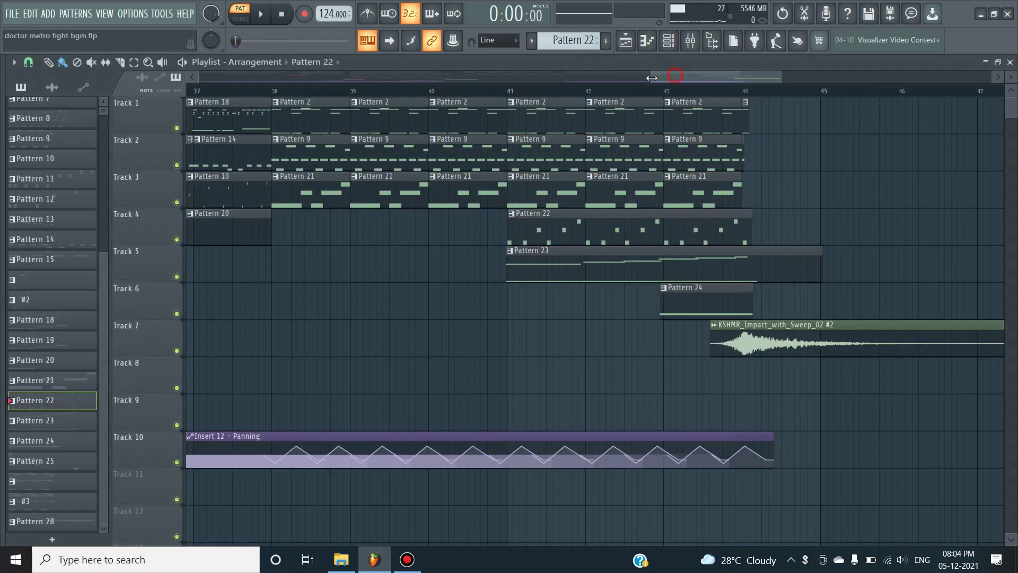
Step: Examine the Kontakt notes of the Pattern 23 clip on Track 5 during playback and view the brass instrument loaded in Kontakt
{"action": "double_click", "coordinate": [519, 263]}
{"action": "key", "text": "space"}
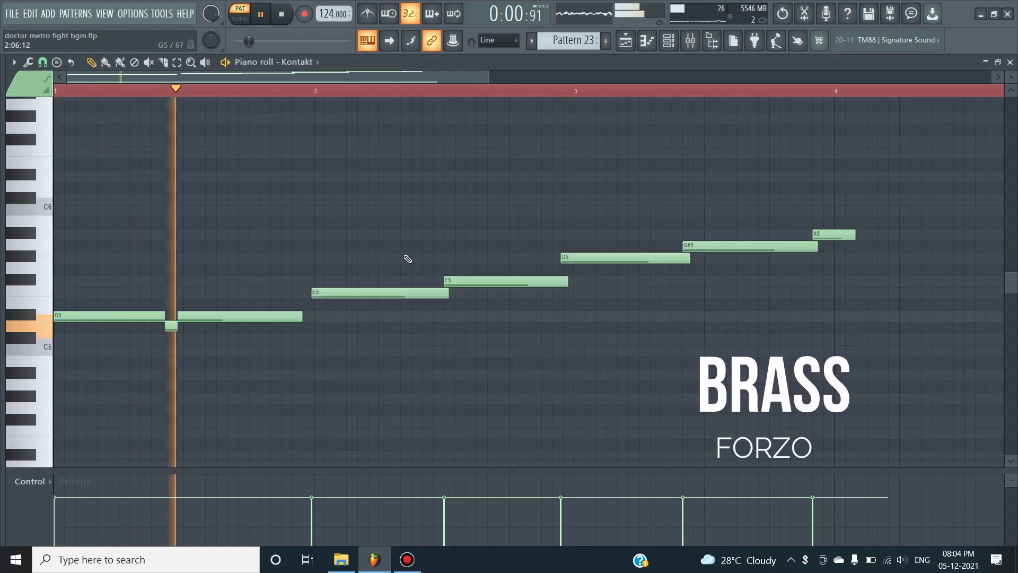
{"action": "scroll", "coordinate": [371, 267], "scroll_direction": "down", "scroll_amount": 3}
{"action": "scroll", "coordinate": [373, 269], "scroll_direction": "up", "scroll_amount": 1}
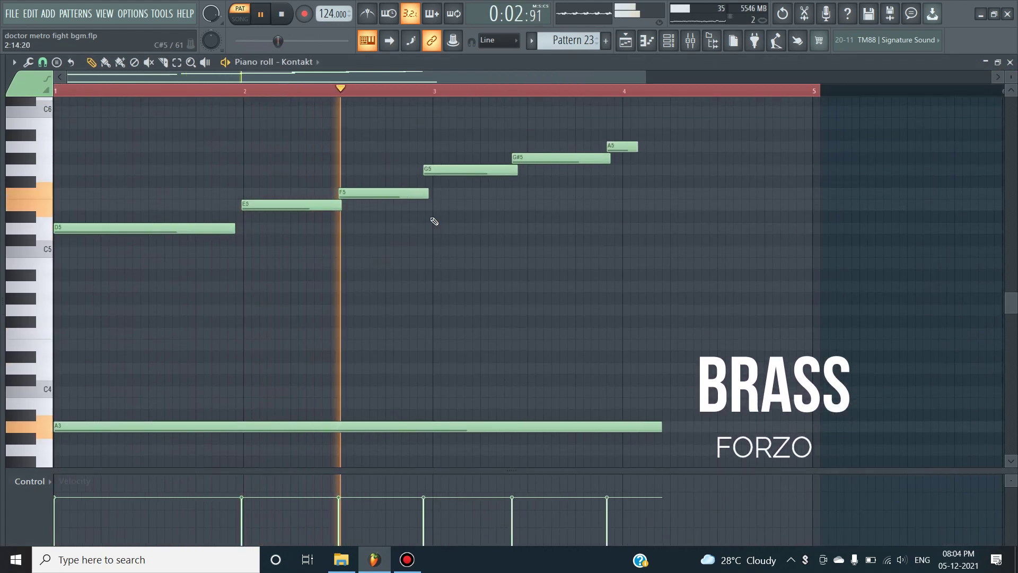
{"action": "left_click", "coordinate": [649, 43]}
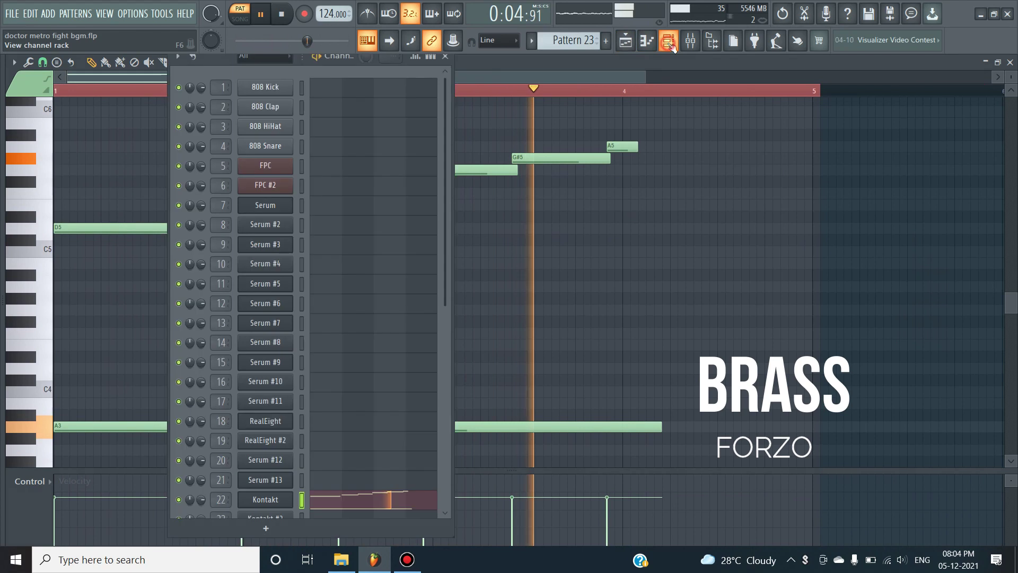
{"action": "left_click", "coordinate": [268, 500]}
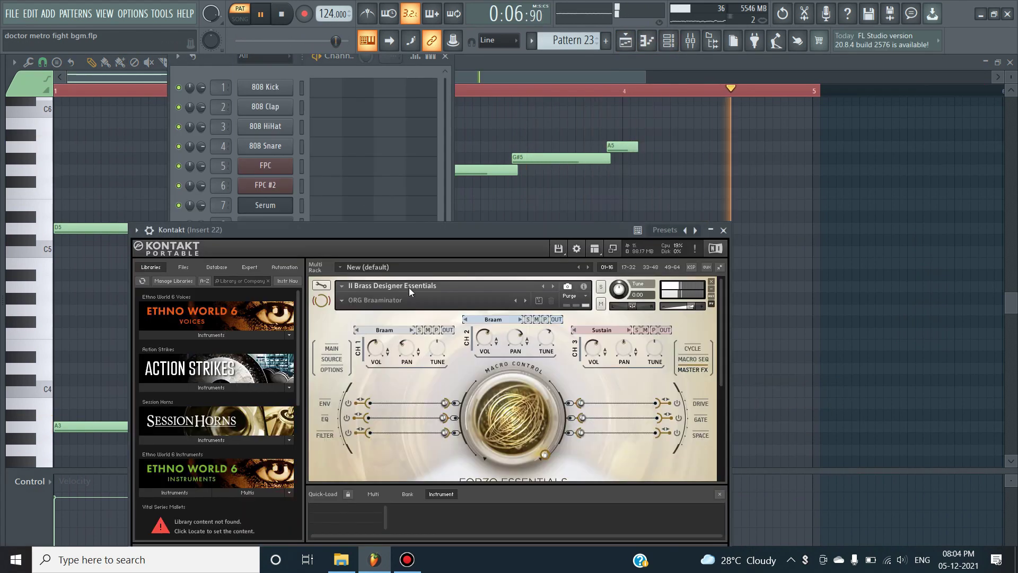
{"action": "left_click", "coordinate": [542, 72]}
Step: Stop the pattern playback, return to the playlist and play the full arrangement from the start in song mode
{"action": "key", "text": "space"}
{"action": "left_click", "coordinate": [1011, 62]}
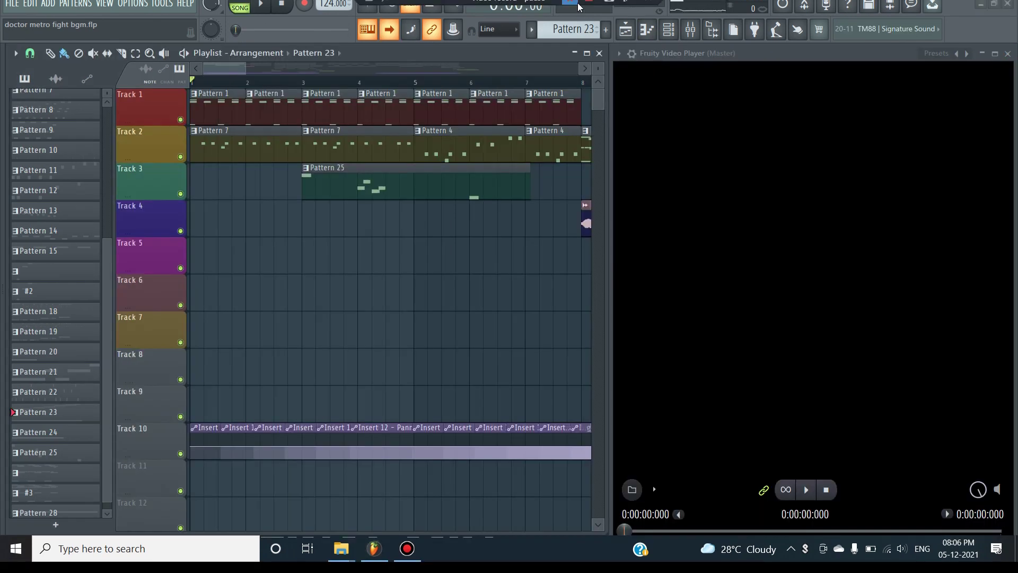
{"action": "key", "text": "space"}
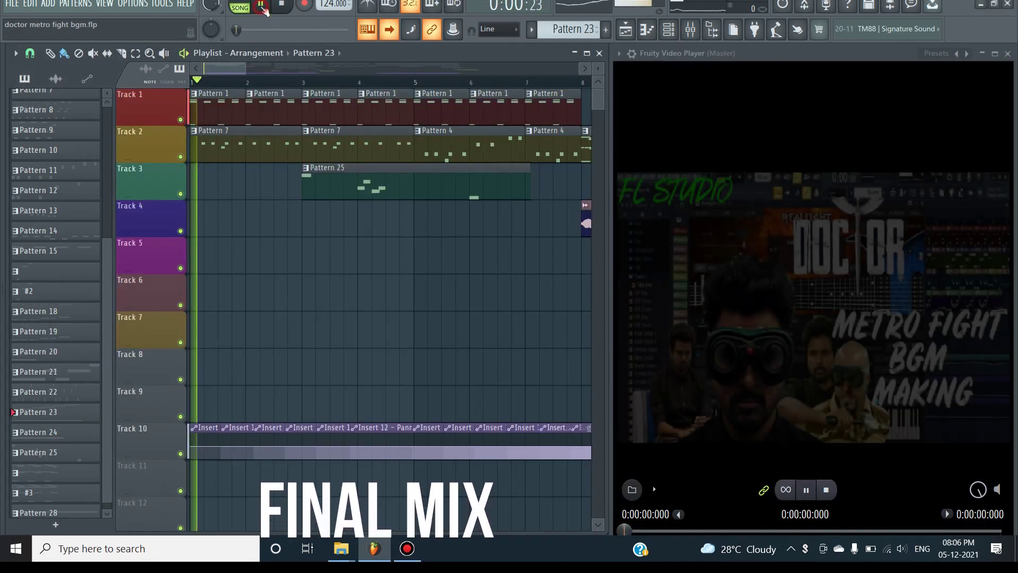